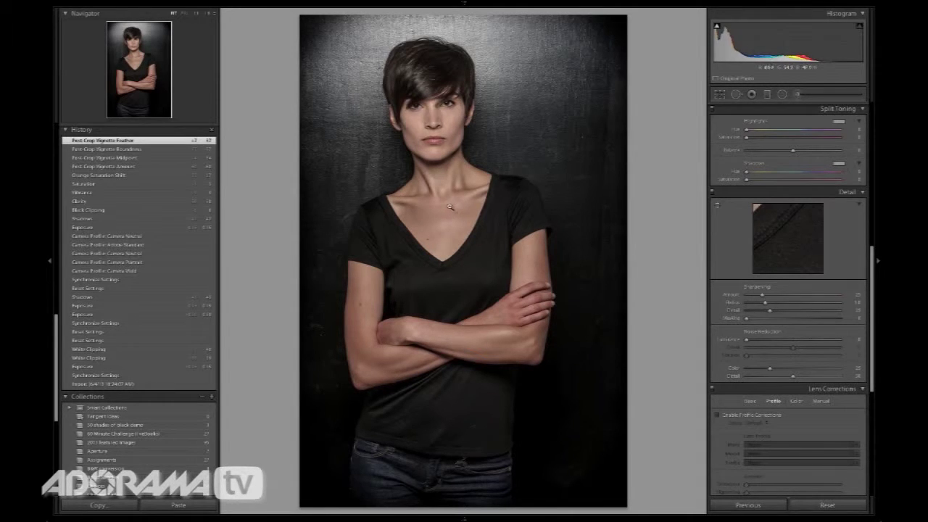
- Send the portrait from Lightroom via Edit In > Edit in Adobe Photoshop CS6
right_click(449, 207)
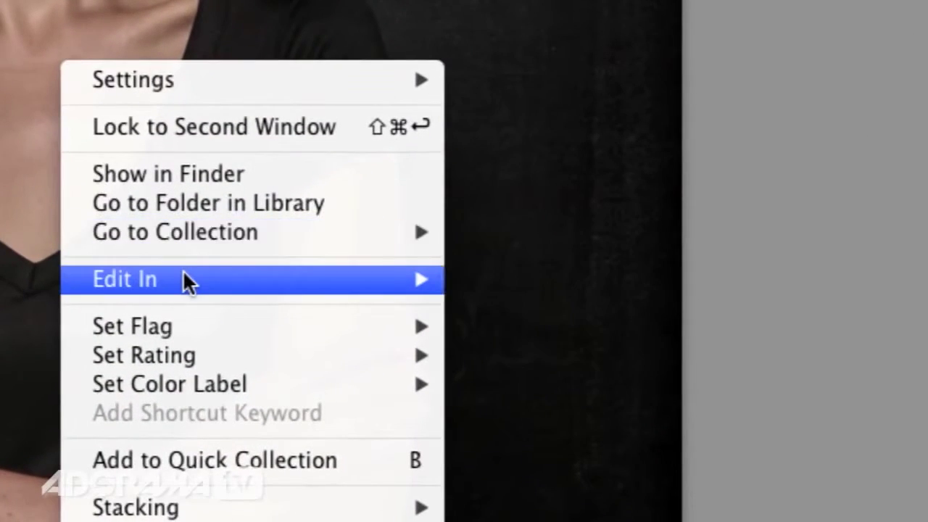
mouse_move(495, 266)
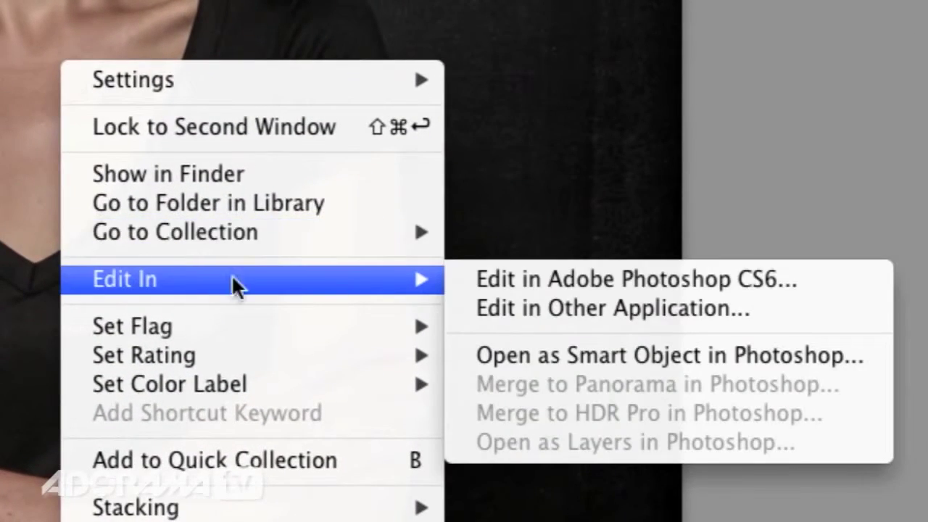
click(578, 280)
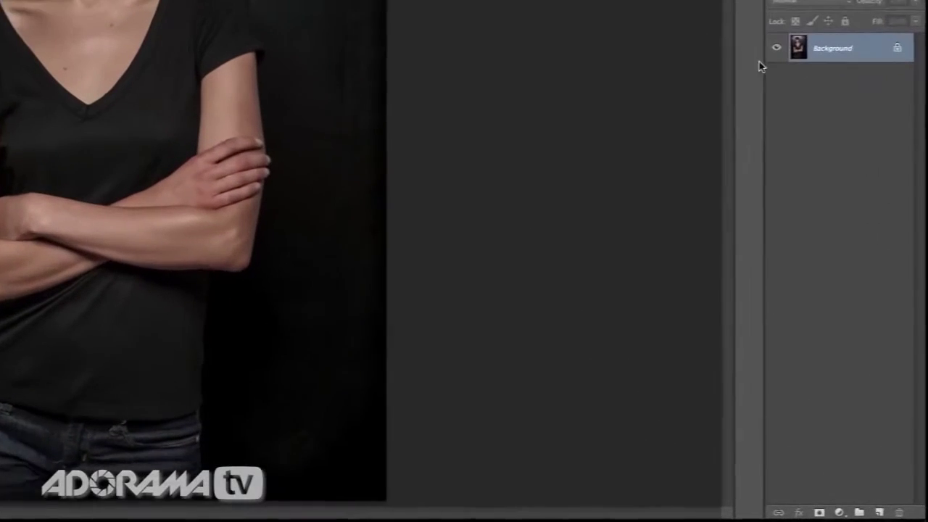
- Duplicate the Background layer and rename the copy 'Skin retouch'
drag(809, 246, 839, 442)
drag(853, 383, 881, 511)
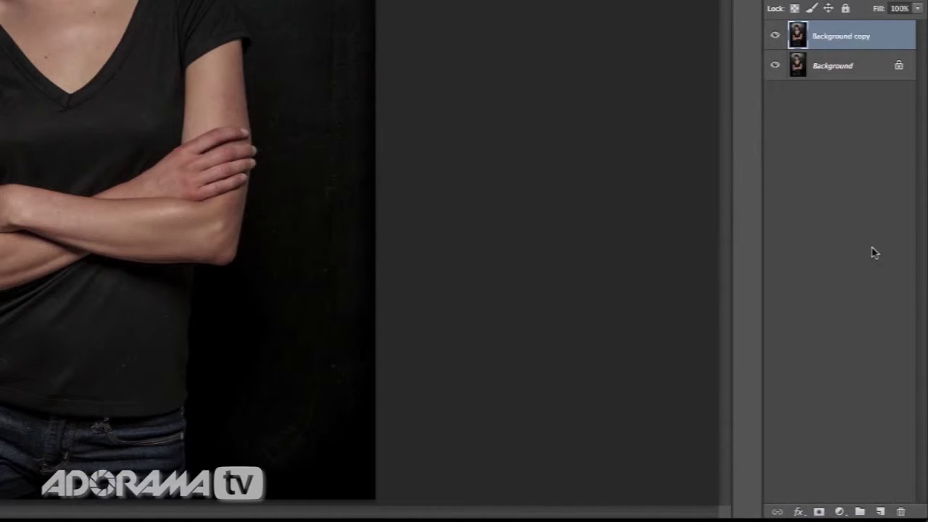
double_click(862, 34)
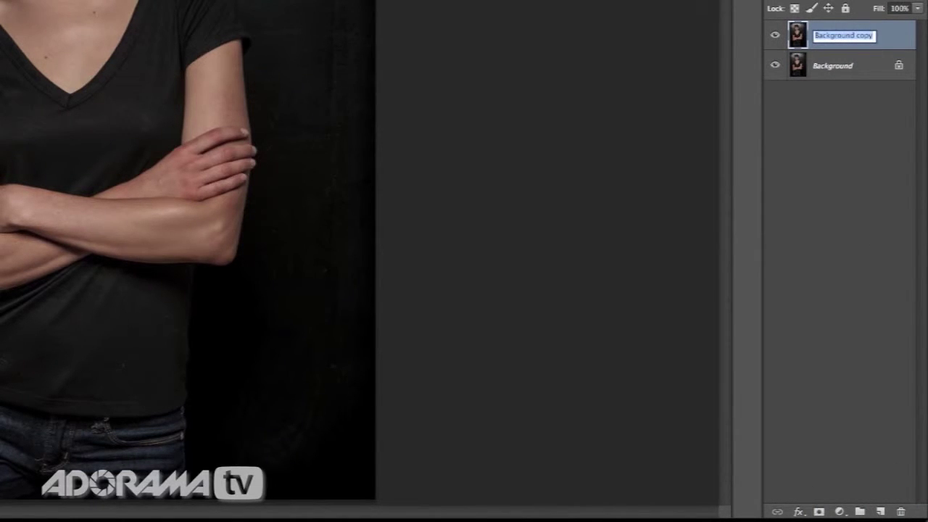
text(Skin retouch)
key(Return)
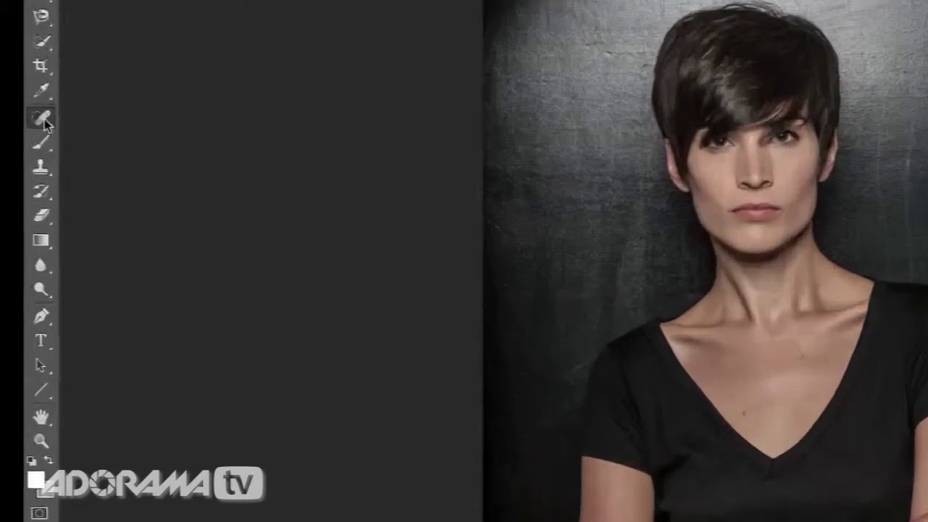
- Select the Spot Healing Brush and bring the neck and chest into view
click(55, 122)
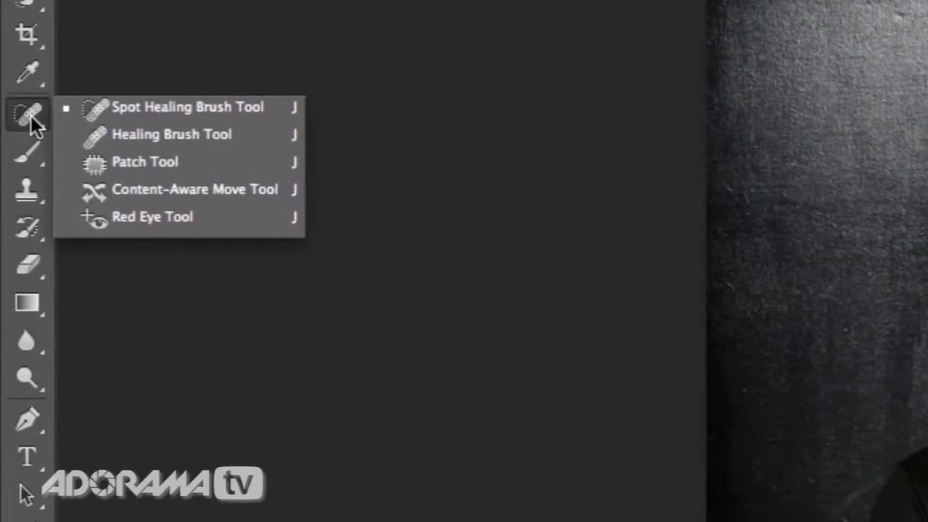
click(121, 108)
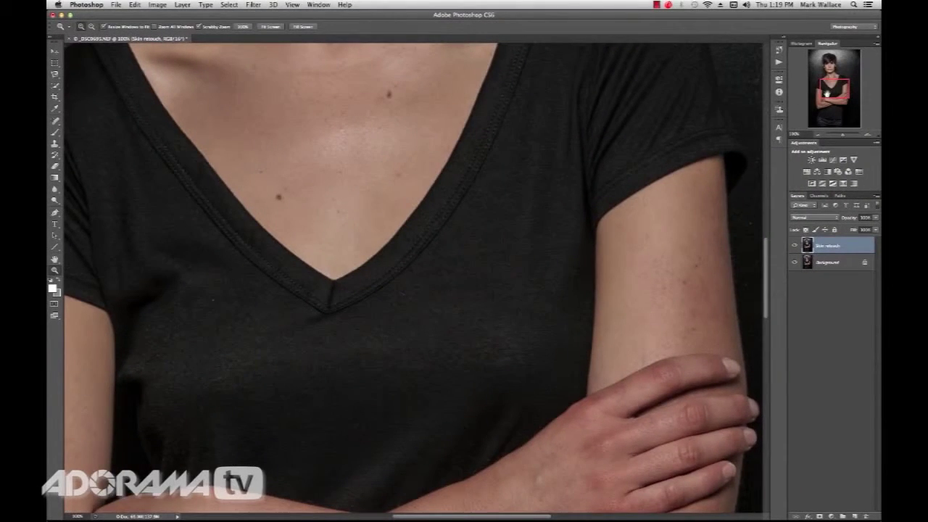
drag(865, 93, 826, 78)
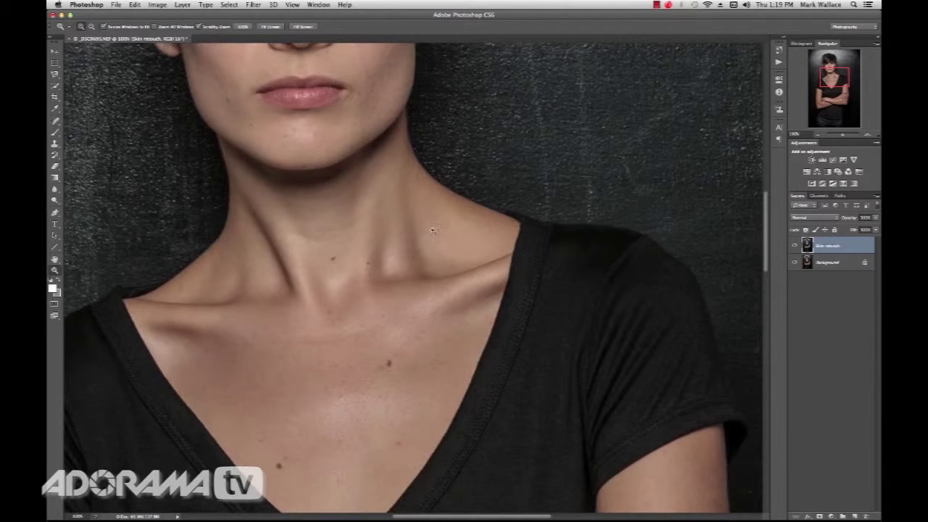
click(54, 121)
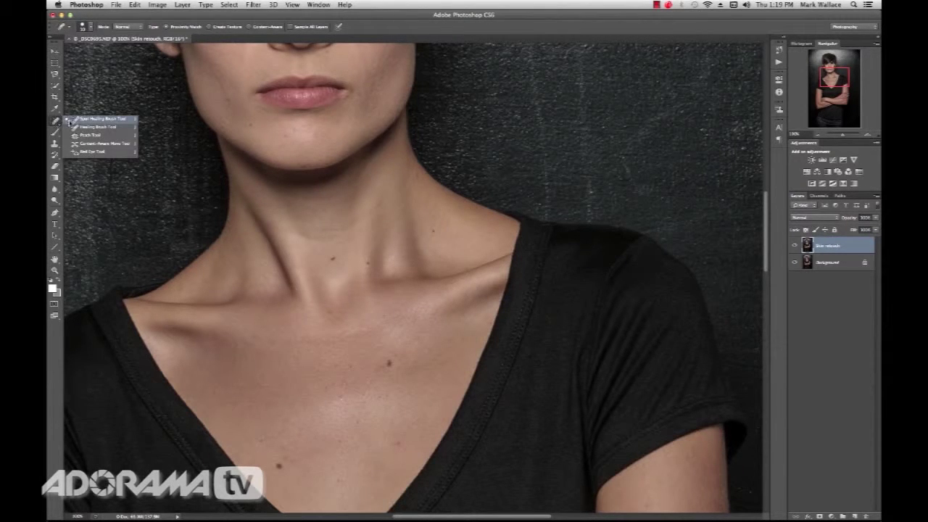
click(94, 122)
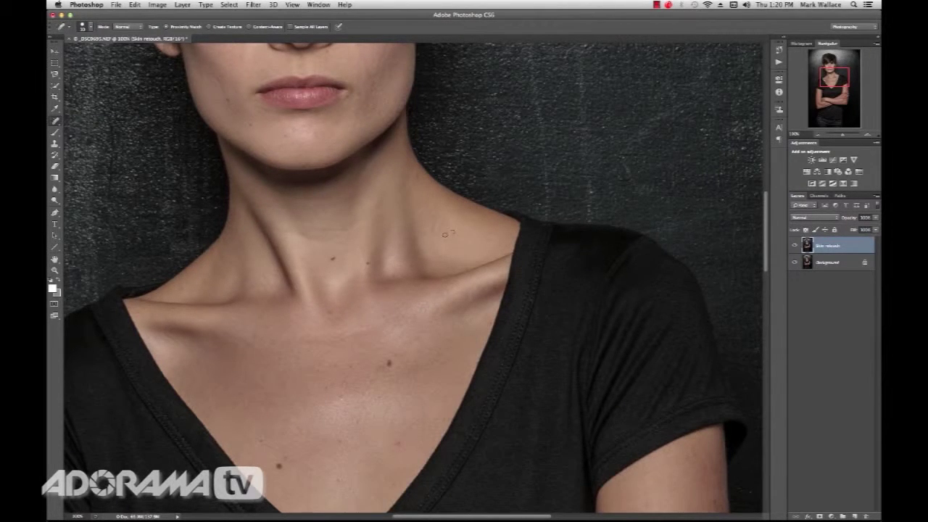
- Heal the spot and mole on the neck and the blemish and mole on the chest
click(400, 266)
click(333, 260)
click(390, 361)
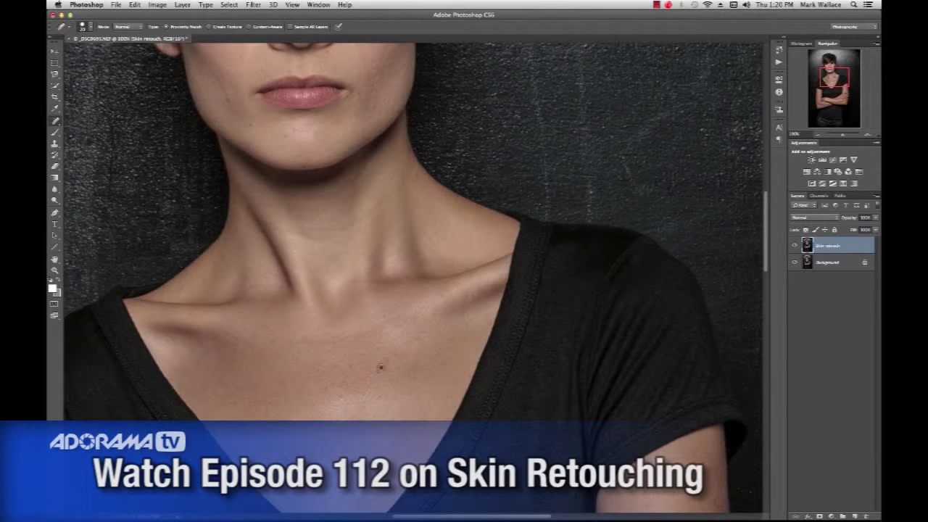
click(347, 404)
- Heal the chin and cheek moles, the spots under the eyes and the nose piercing
drag(365, 104, 450, 211)
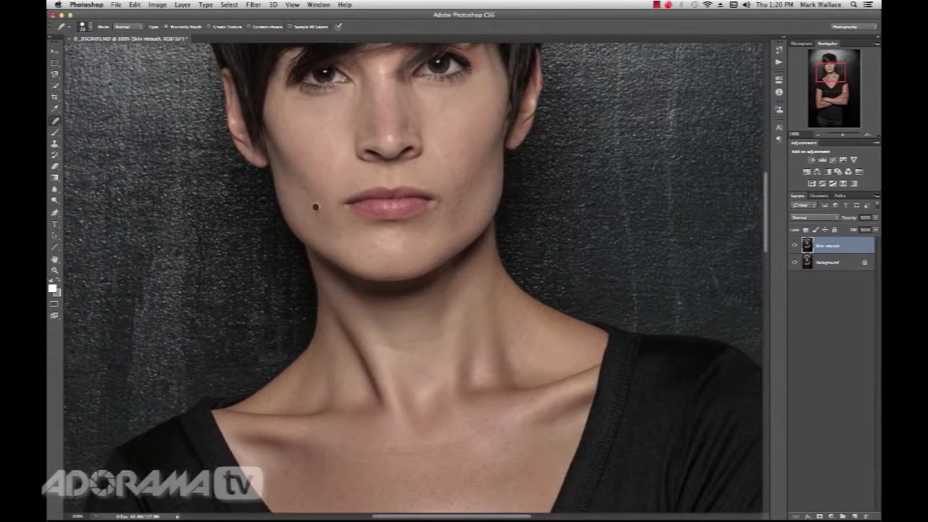
click(316, 207)
click(306, 194)
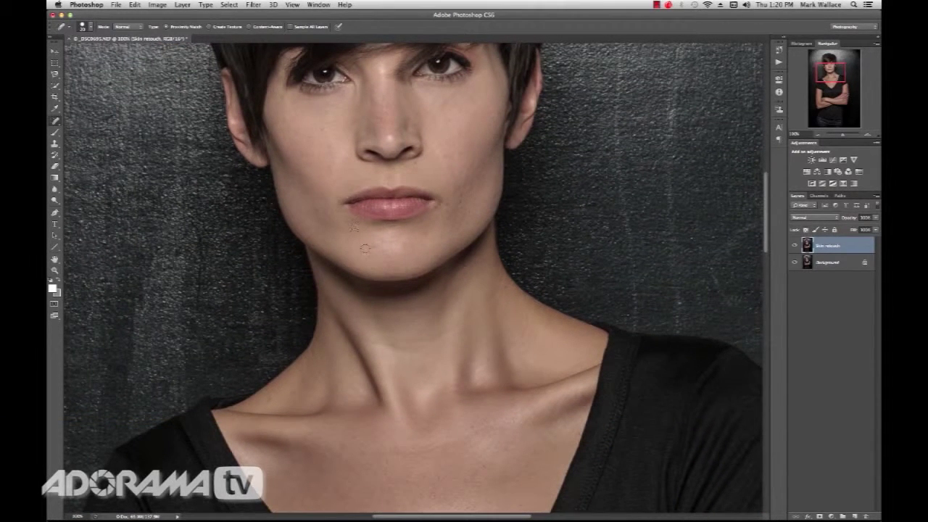
click(372, 248)
click(424, 174)
click(357, 95)
click(359, 89)
click(411, 86)
click(418, 148)
- Inspect the waist and jeans, zooming out to 33.3% to see more of the figure
drag(825, 75, 804, 126)
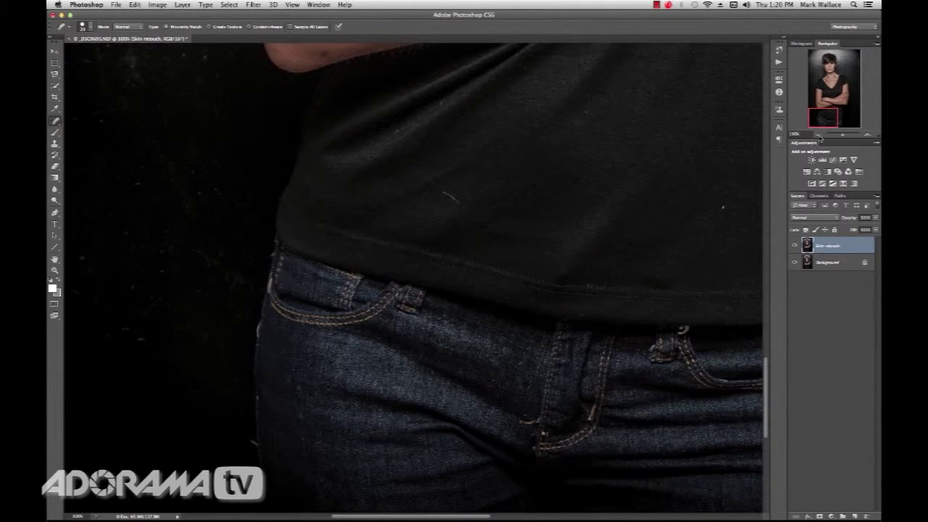
click(819, 136)
click(820, 137)
click(820, 136)
drag(826, 119, 828, 111)
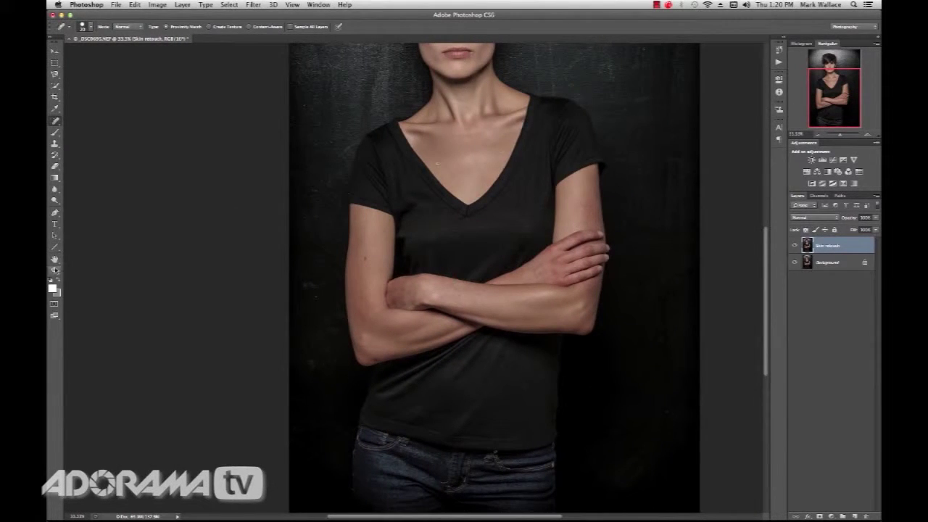
- Fit the figure on screen, then duplicate Skin retouch and rename the copy 'Sharpen'
double_click(54, 259)
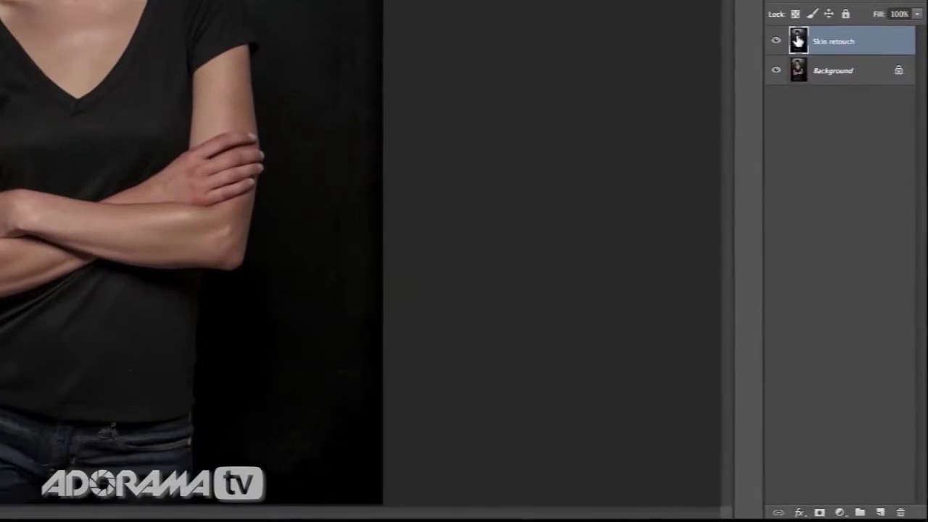
drag(808, 245, 830, 374)
mouse_move(840, 269)
mouse_down()
mouse_move(893, 422)
mouse_move(881, 512)
mouse_up()
double_click(845, 39)
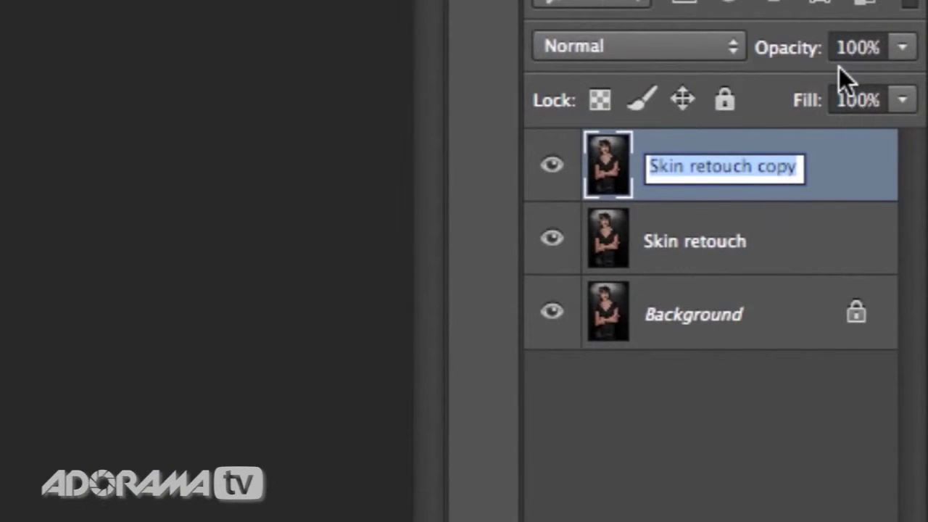
text(Sharpen)
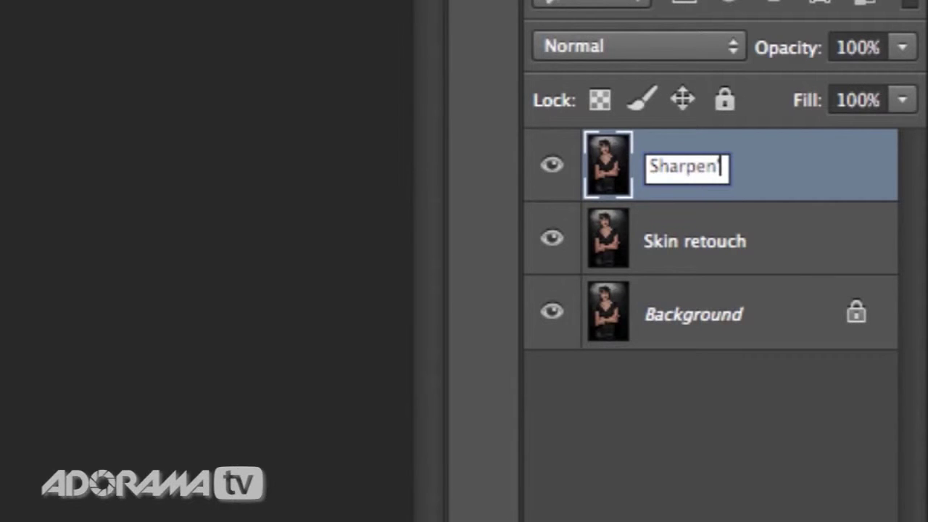
key(Return)
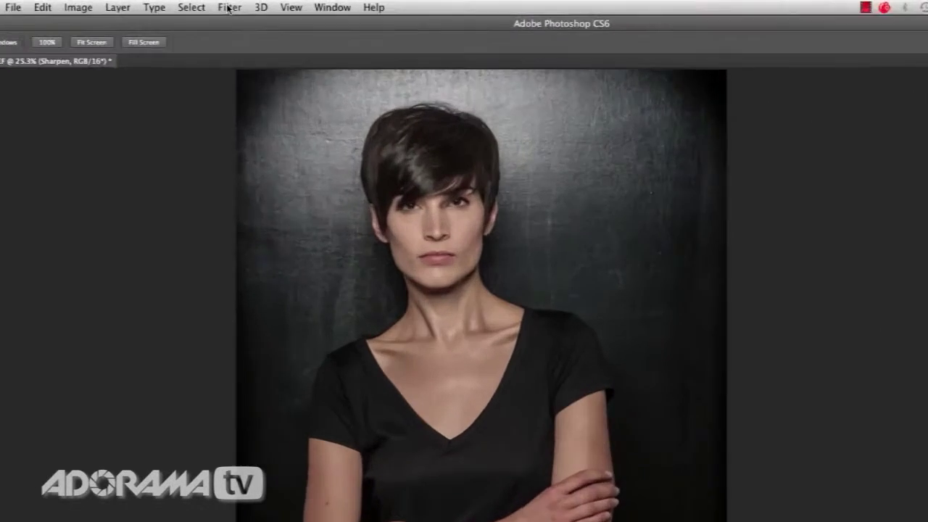
- Apply Filter > Other > High Pass at a 4.0-pixel radius, checking the preview first
click(253, 5)
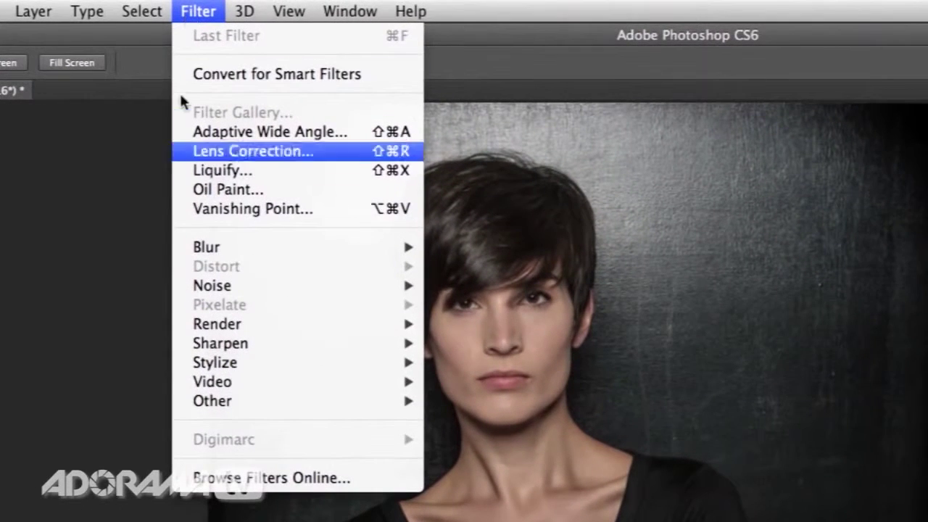
mouse_move(266, 406)
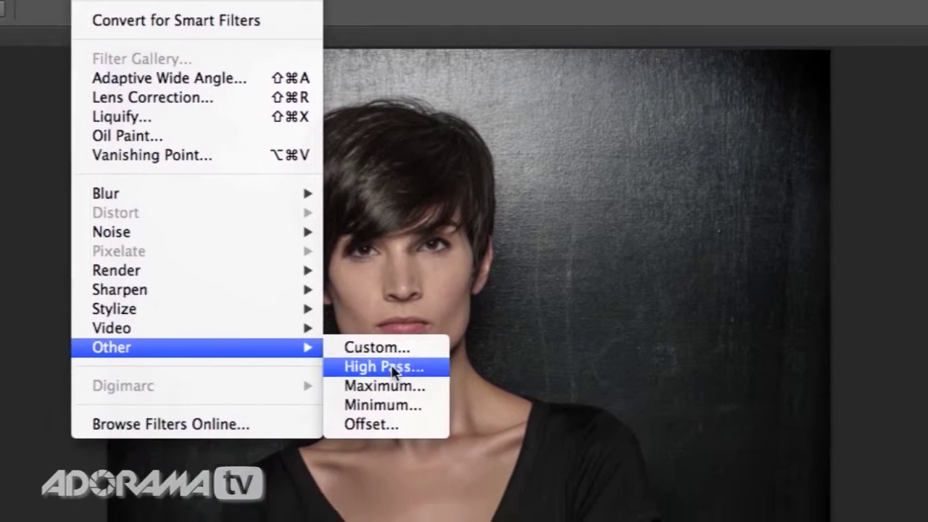
click(493, 422)
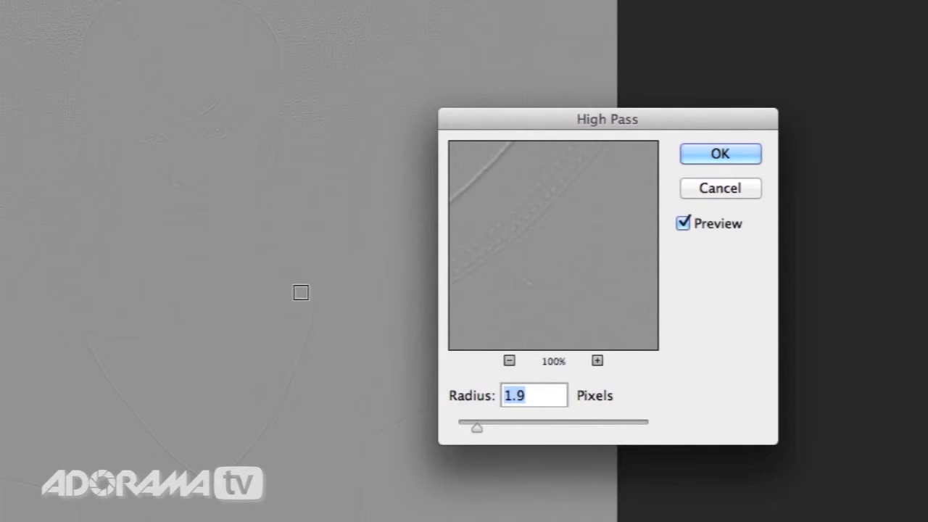
drag(476, 425, 527, 430)
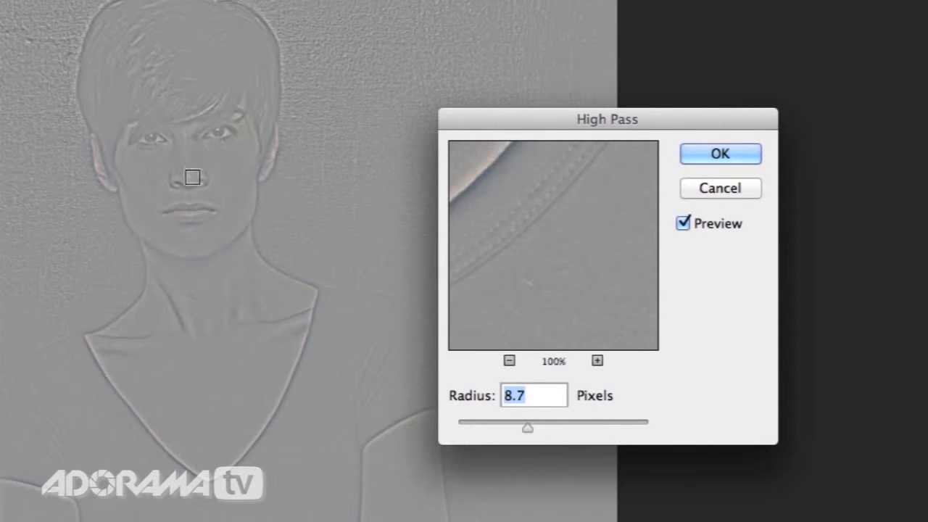
drag(526, 428, 474, 422)
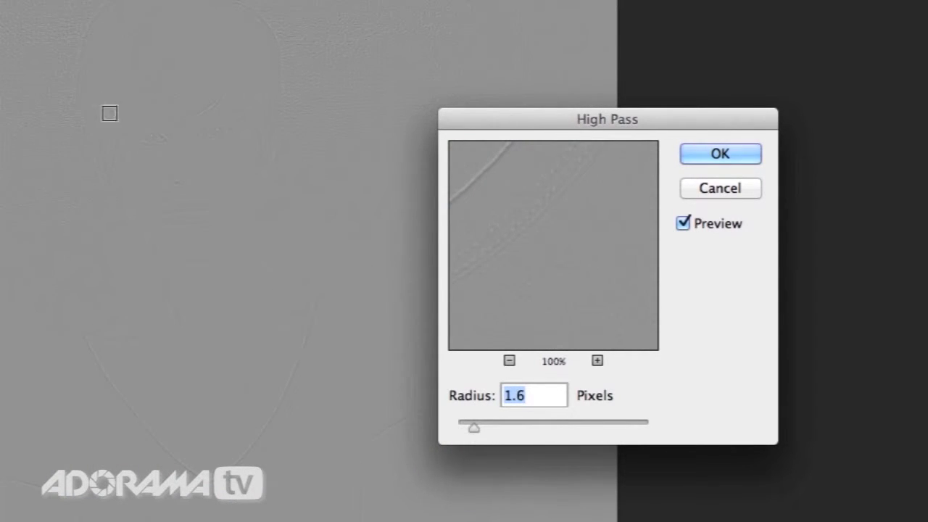
drag(477, 428, 467, 422)
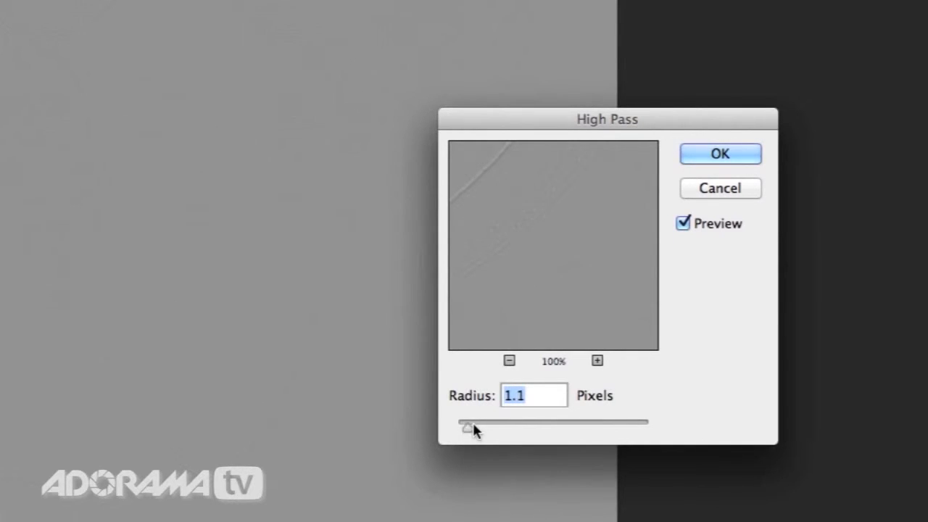
drag(468, 431, 499, 435)
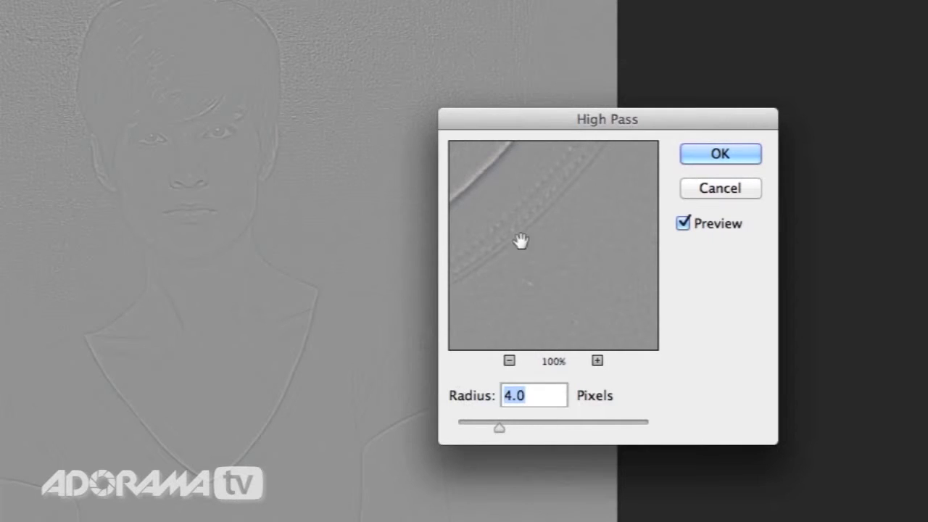
click(579, 311)
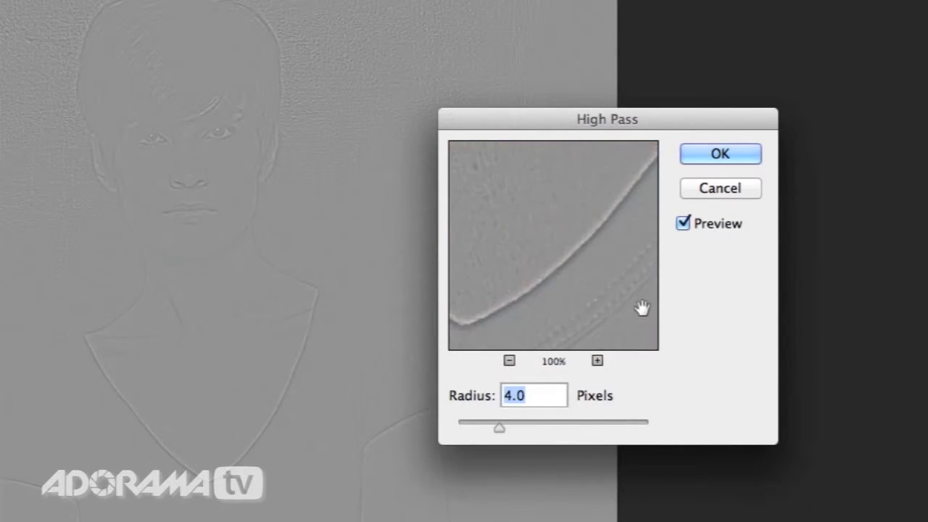
click(718, 158)
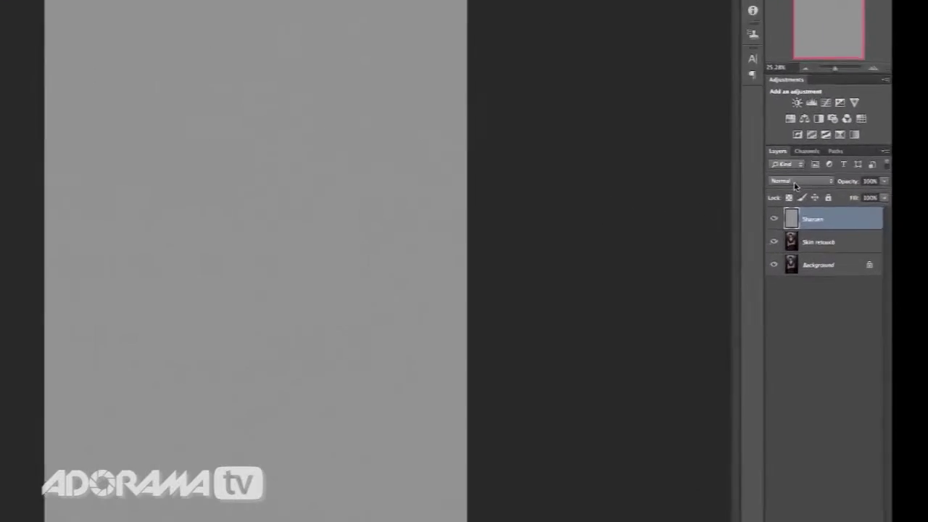
- Set the Sharpen layer's blend mode to Overlay and toggle its visibility
click(808, 217)
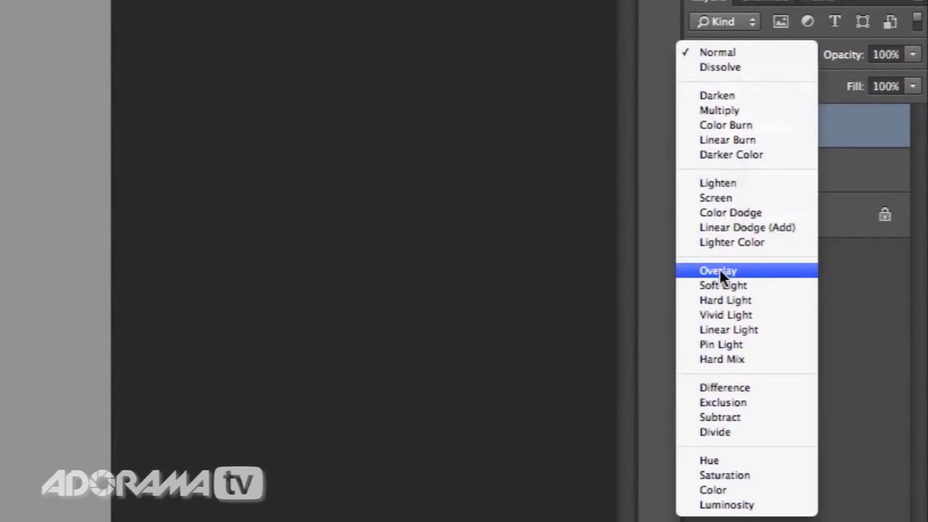
click(719, 270)
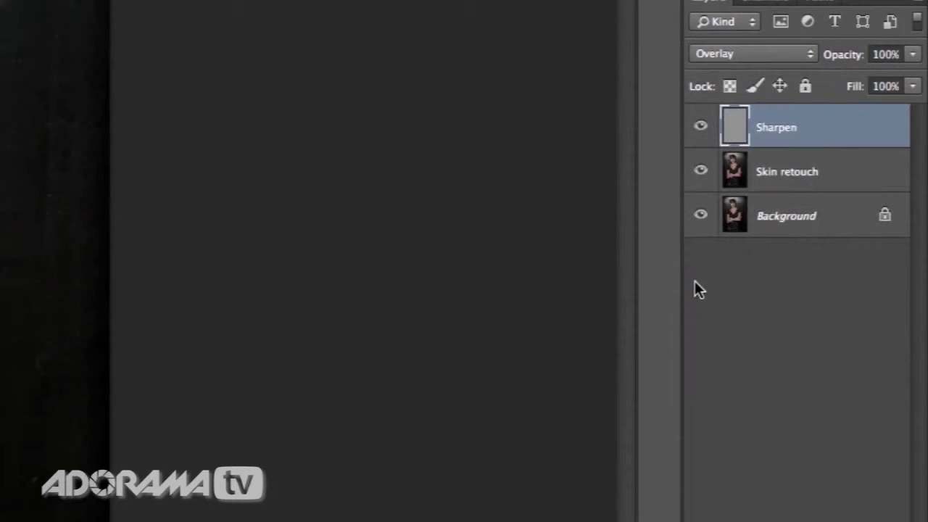
click(701, 127)
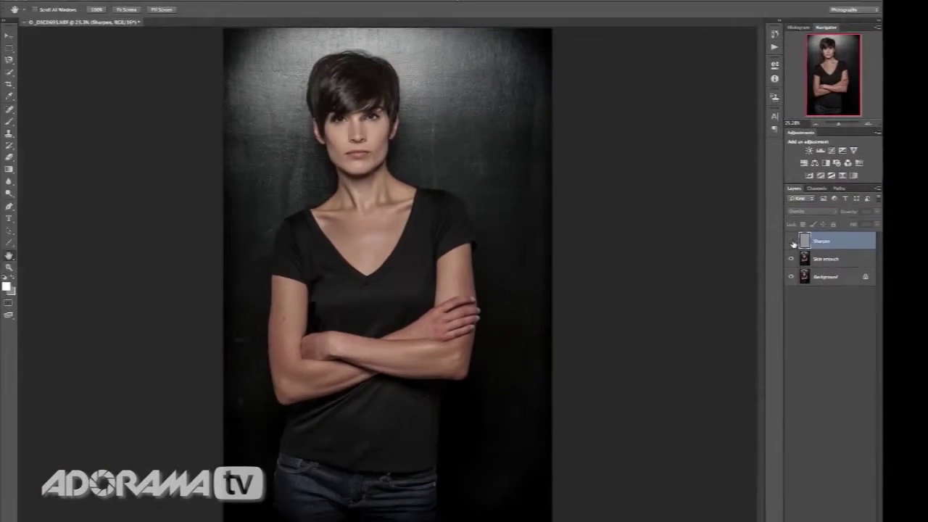
click(726, 161)
- Compare the face at 100% with and without sharpening, then delete the Sharpen layer
double_click(54, 270)
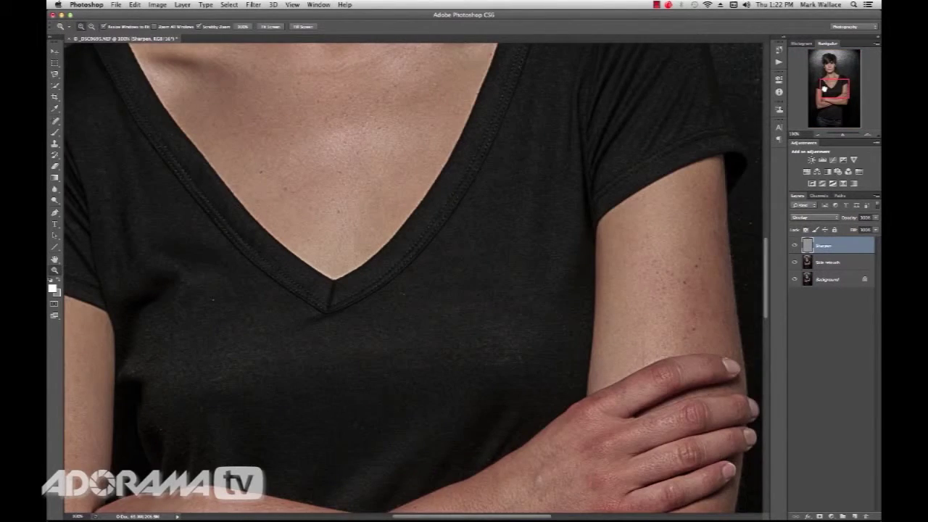
drag(825, 89, 825, 69)
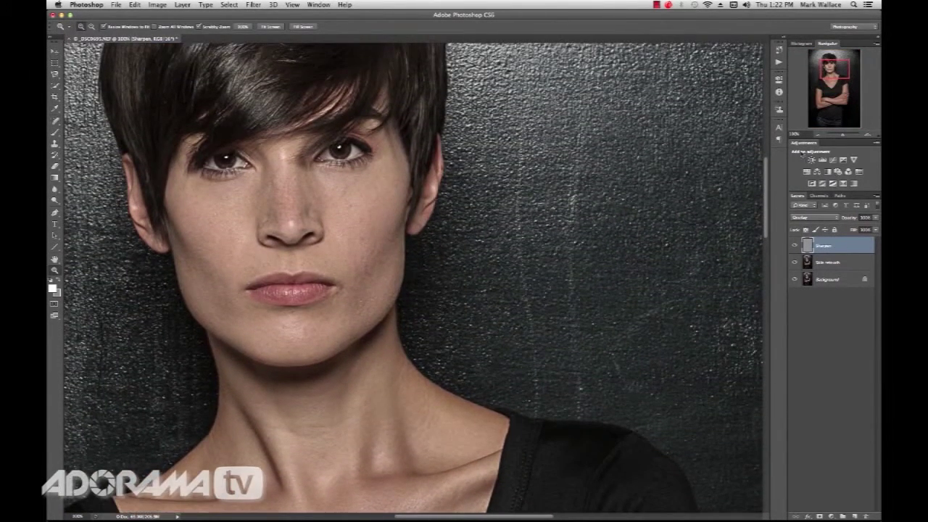
click(795, 246)
click(796, 245)
click(796, 245)
click(795, 245)
click(796, 245)
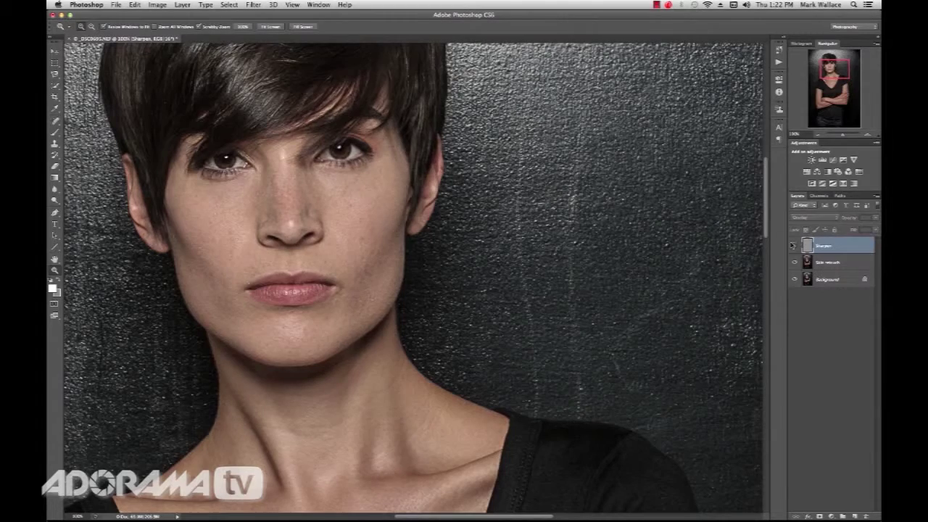
mouse_move(822, 254)
mouse_down()
mouse_move(815, 332)
mouse_move(831, 478)
mouse_move(852, 510)
mouse_move(899, 512)
mouse_up()
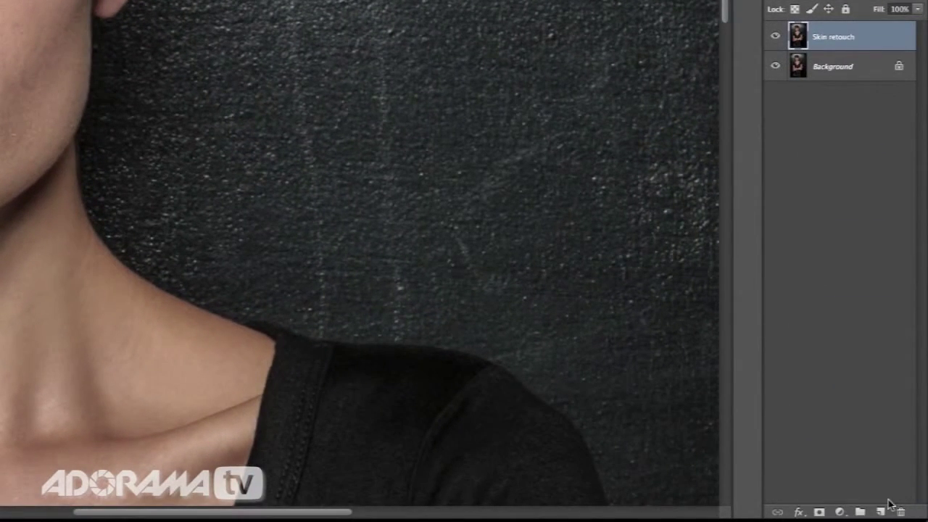
- Duplicate the Skin retouch layer and rename the copy 'HP Filter'
mouse_move(825, 41)
mouse_down()
mouse_move(865, 480)
mouse_move(879, 510)
mouse_up()
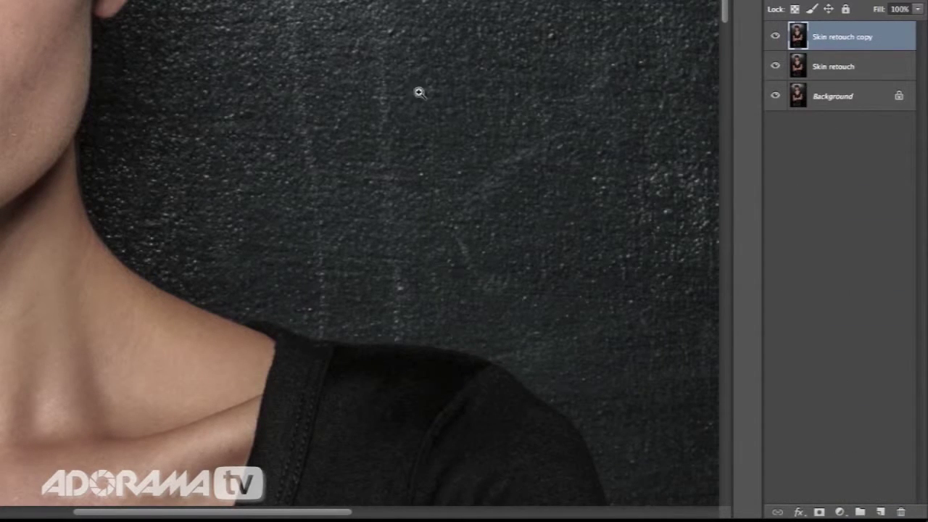
double_click(835, 39)
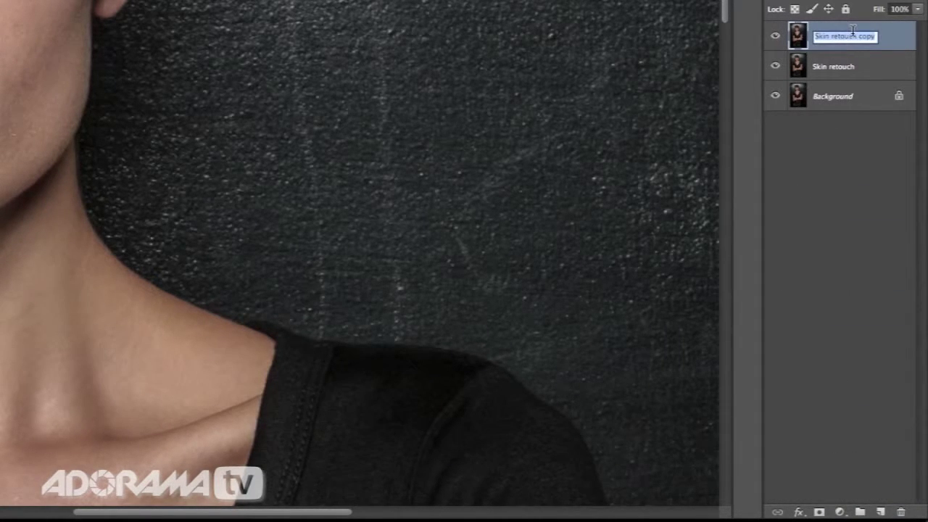
text(HP Fi)
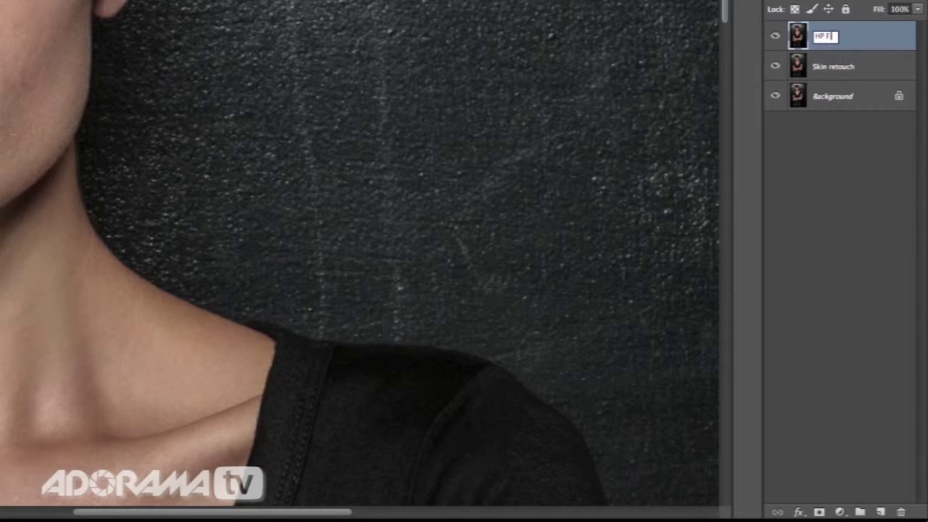
text(lter)
key(Return)
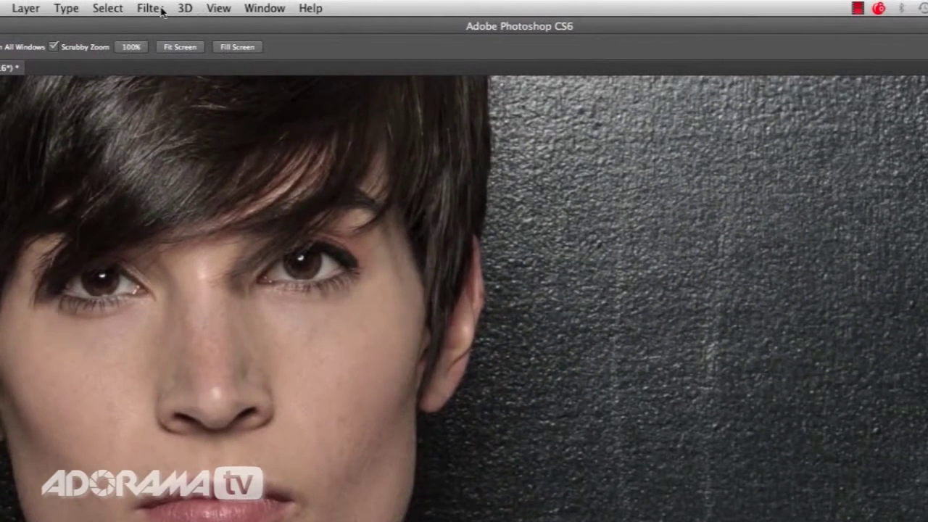
- Preview Filter > Other > High Pass on HP Filter, adjusting the radius to 1.3 pixels
click(150, 8)
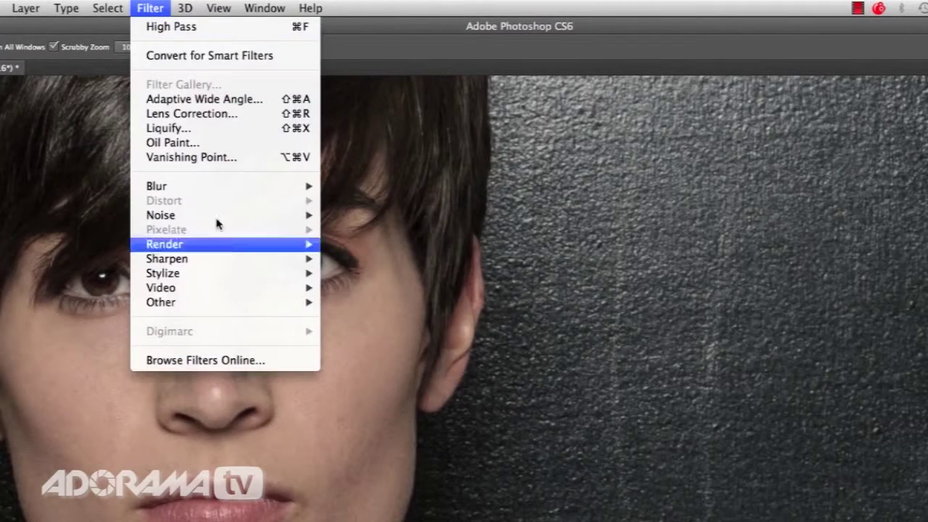
mouse_move(251, 303)
click(366, 317)
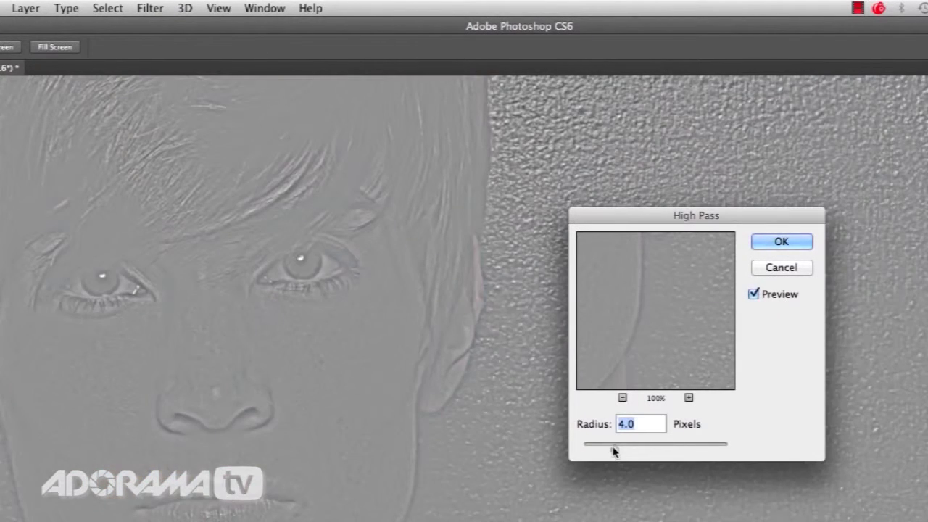
drag(612, 451, 591, 448)
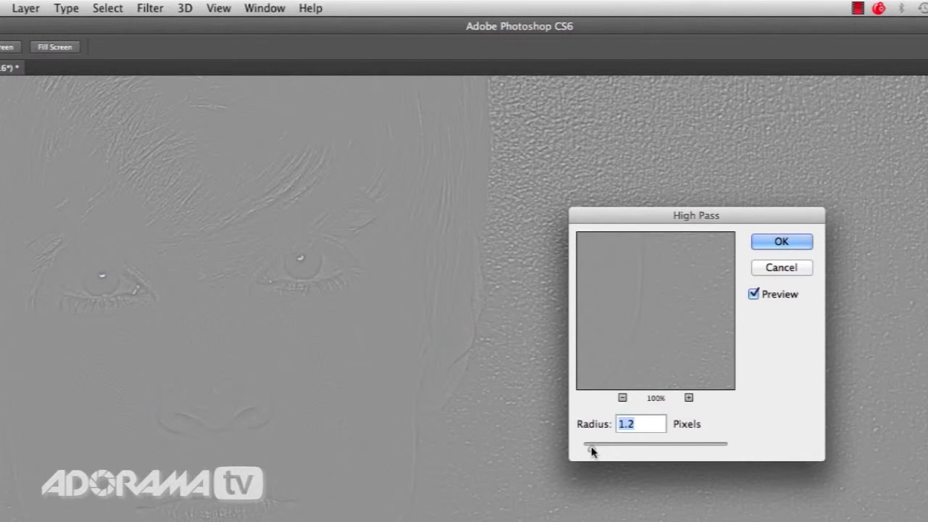
click(201, 305)
drag(593, 453, 593, 450)
- Apply the High Pass, then compare Overlay, Soft Light and other blend modes on HP Filter
click(775, 241)
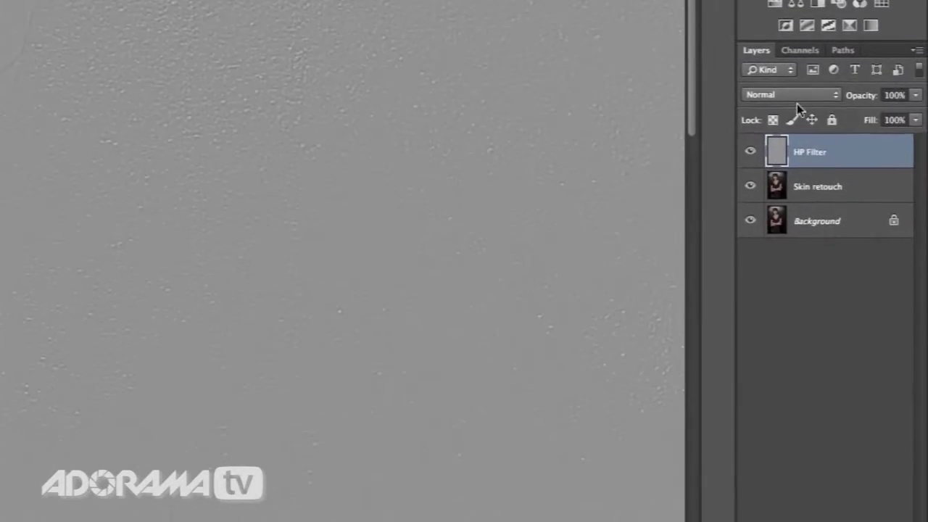
click(892, 201)
click(769, 265)
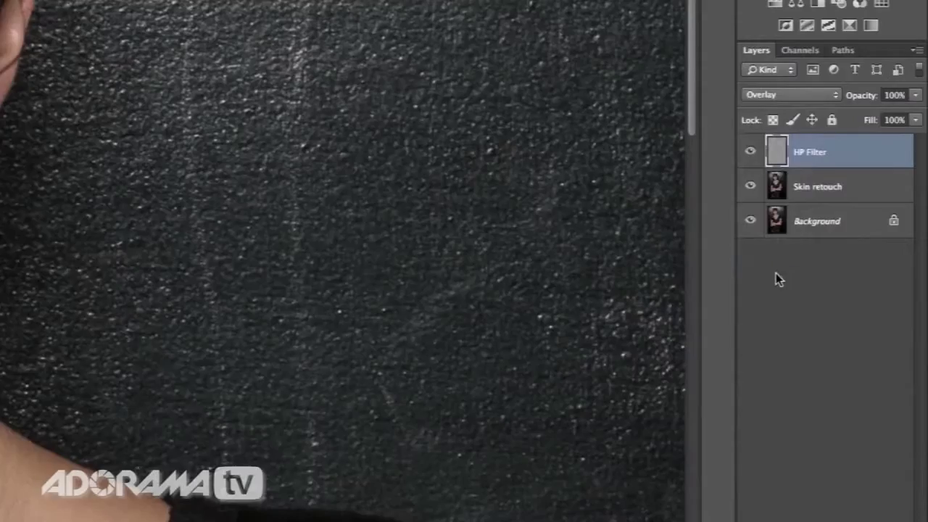
key(shift+plus)
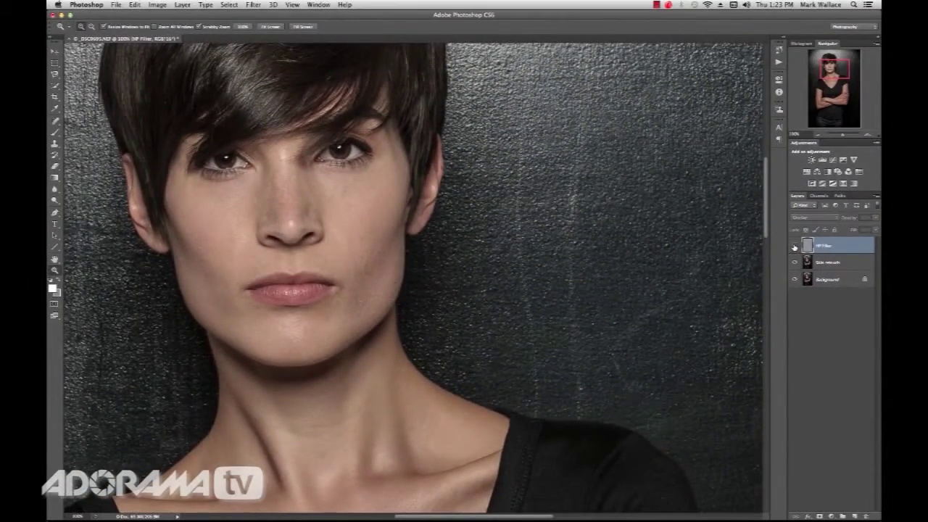
drag(834, 67, 834, 61)
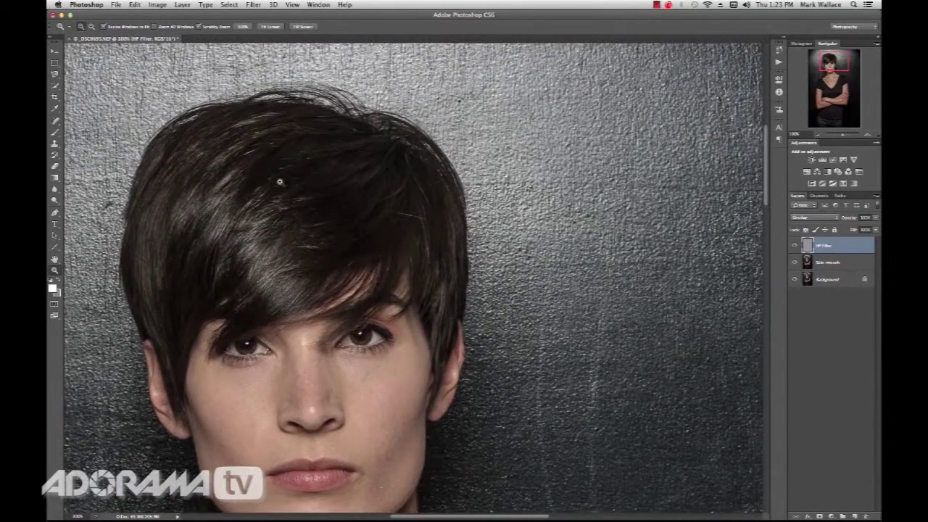
key(shift+plus)
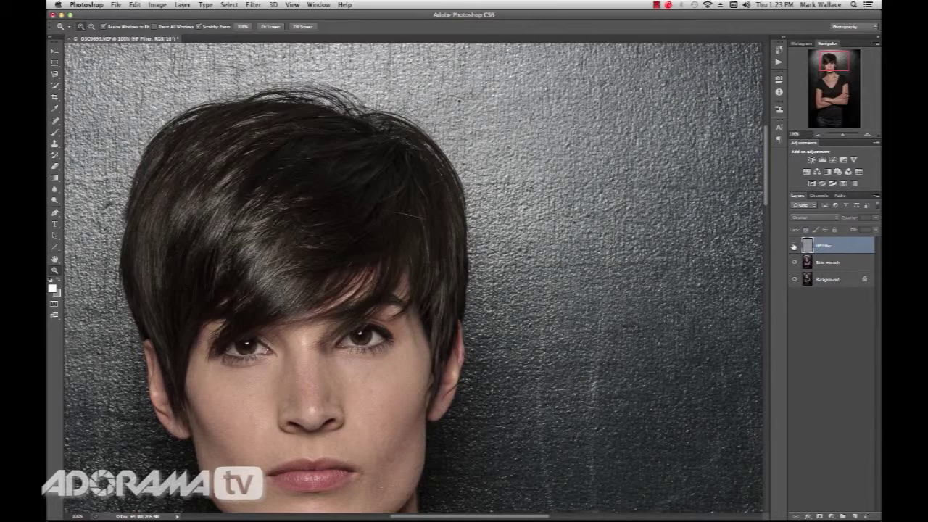
drag(826, 85, 816, 122)
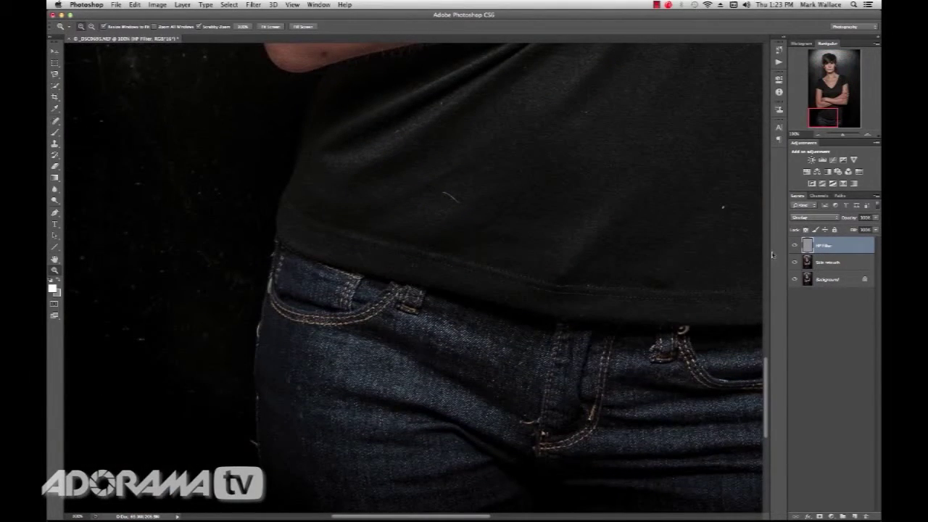
key(shift+plus)
key(shift+plus)
- Bring the neck and face back into view and zoom out to 50%
drag(819, 116, 830, 62)
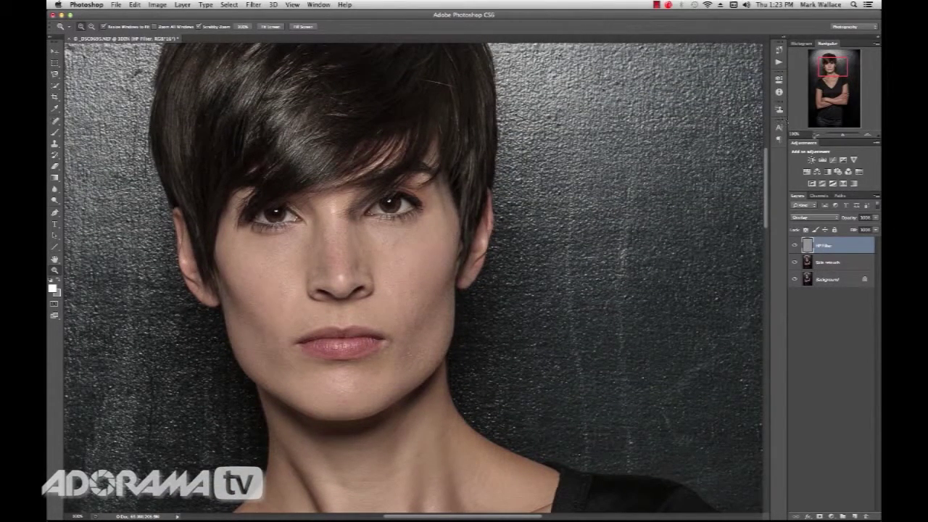
click(818, 136)
click(819, 136)
click(836, 84)
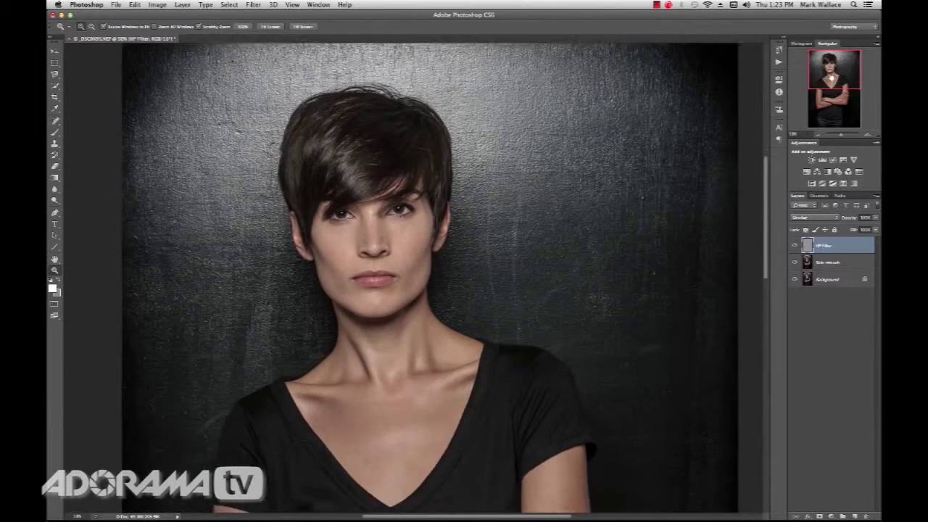
drag(831, 84, 831, 85)
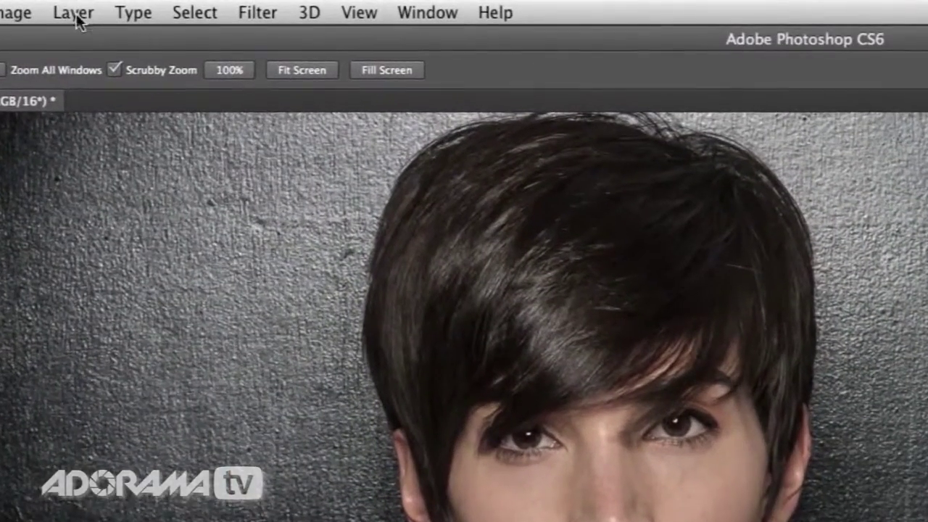
- Create a new layer named 'Noise' in Overlay mode, filled with overlay-neutral 50% gray
click(182, 4)
mouse_move(83, 37)
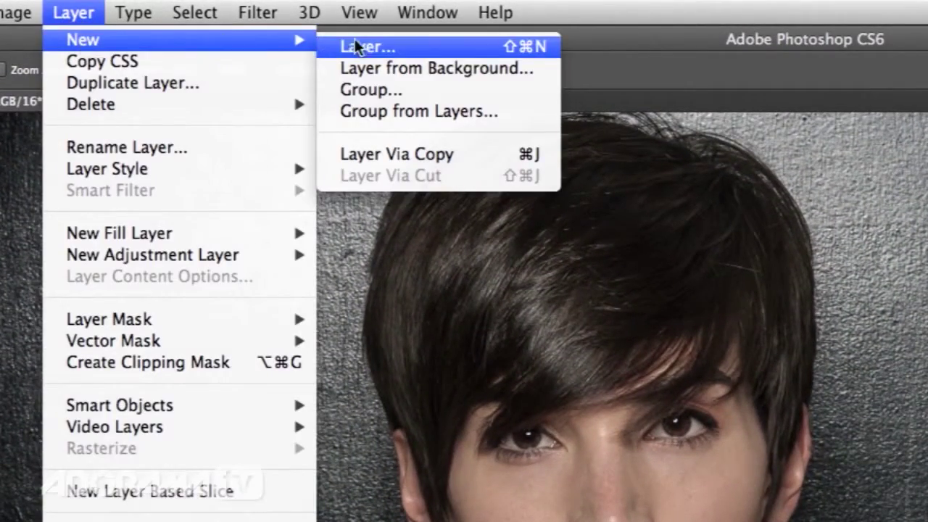
click(400, 49)
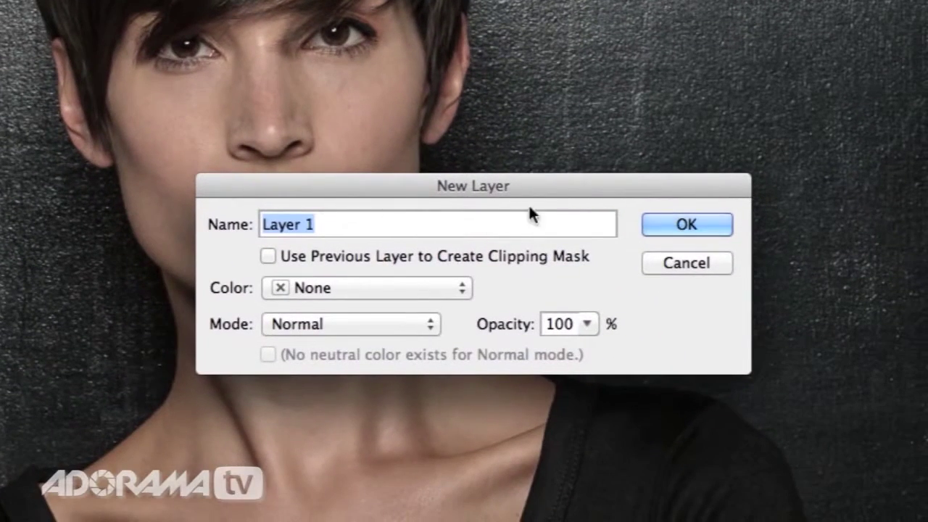
click(365, 224)
double_click(356, 224)
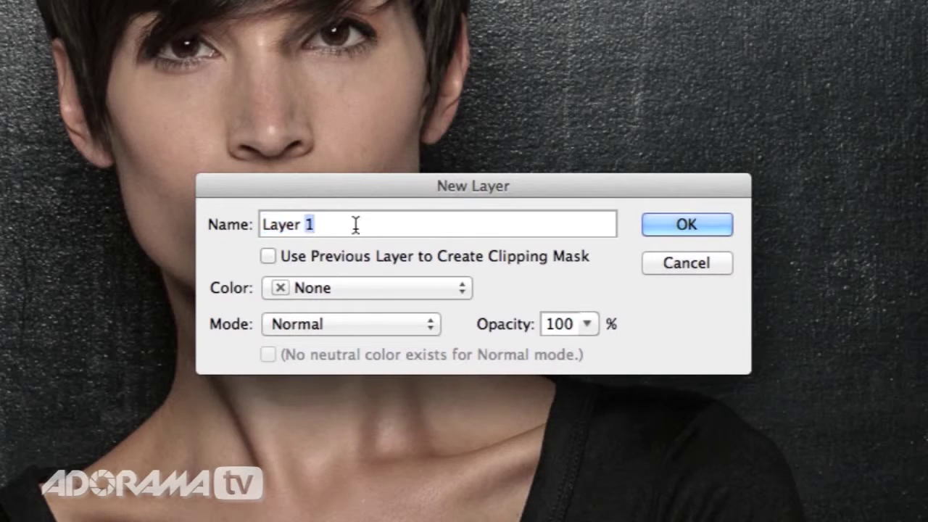
drag(356, 224, 286, 193)
text(Noise)
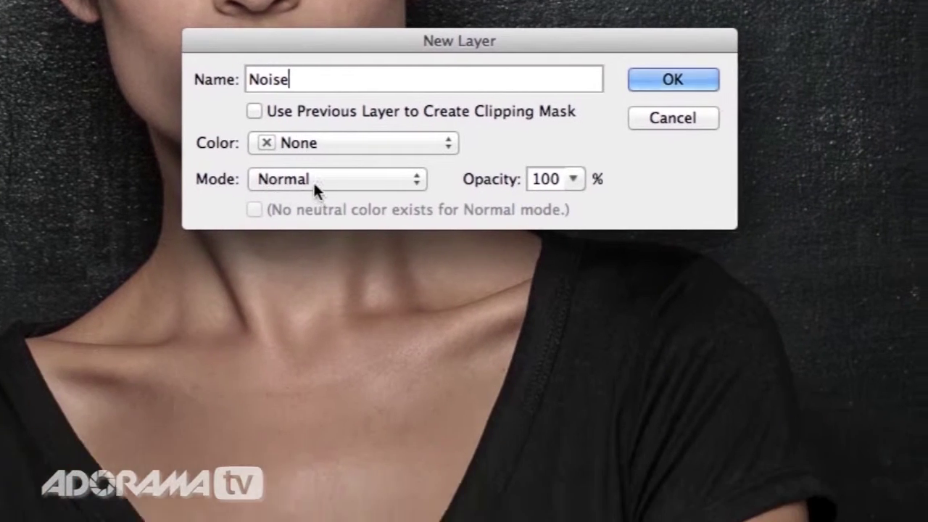
click(326, 324)
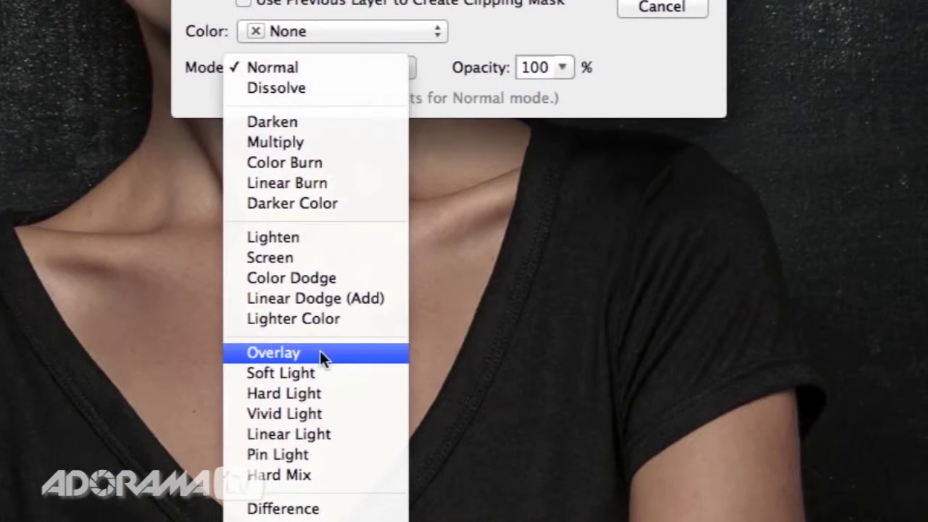
click(311, 354)
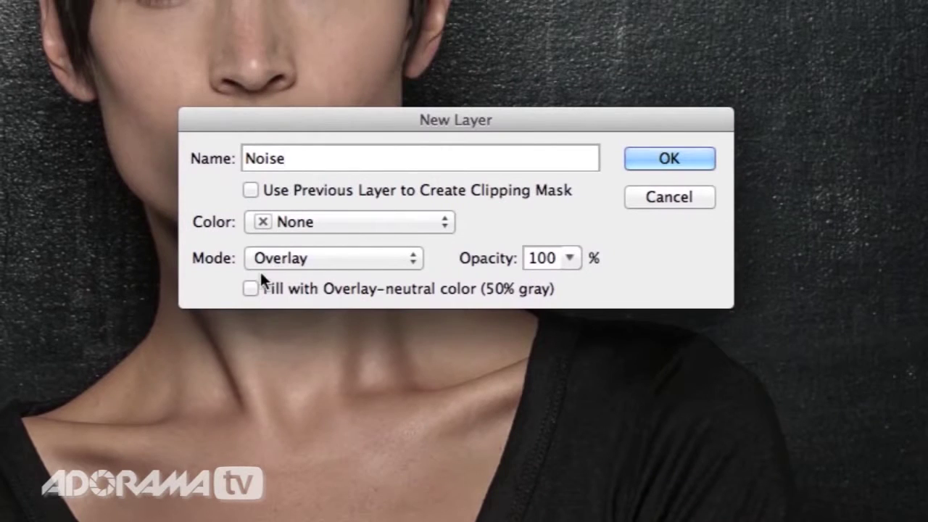
click(250, 289)
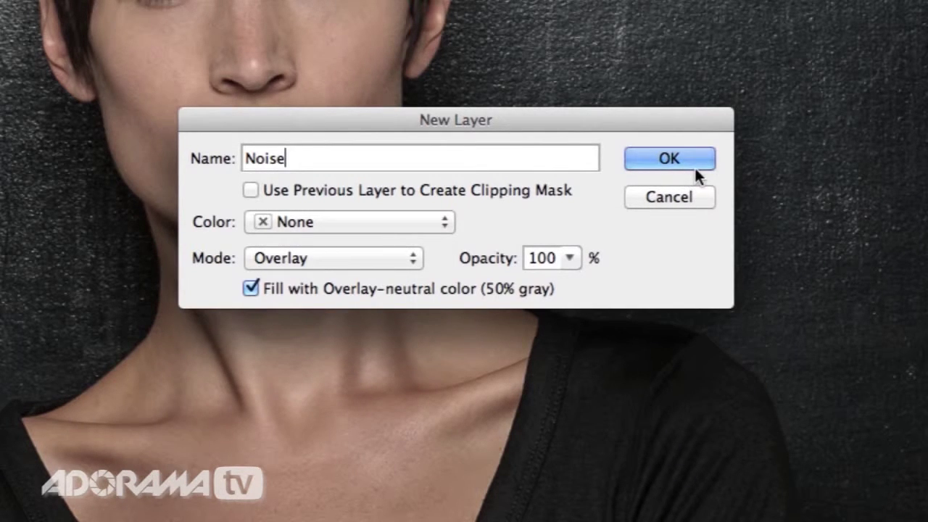
click(668, 158)
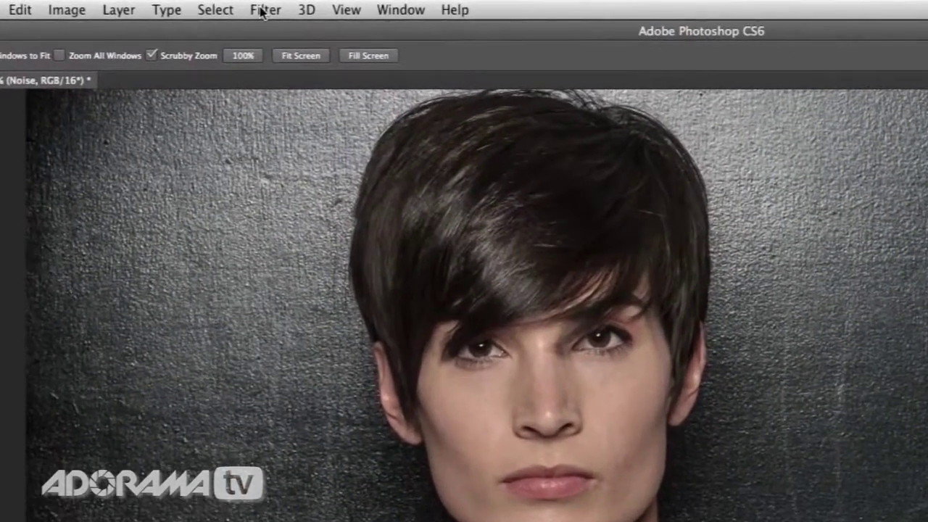
- Apply Add Noise to the Noise layer at 4% Amount, Gaussian, Monochromatic
click(252, 5)
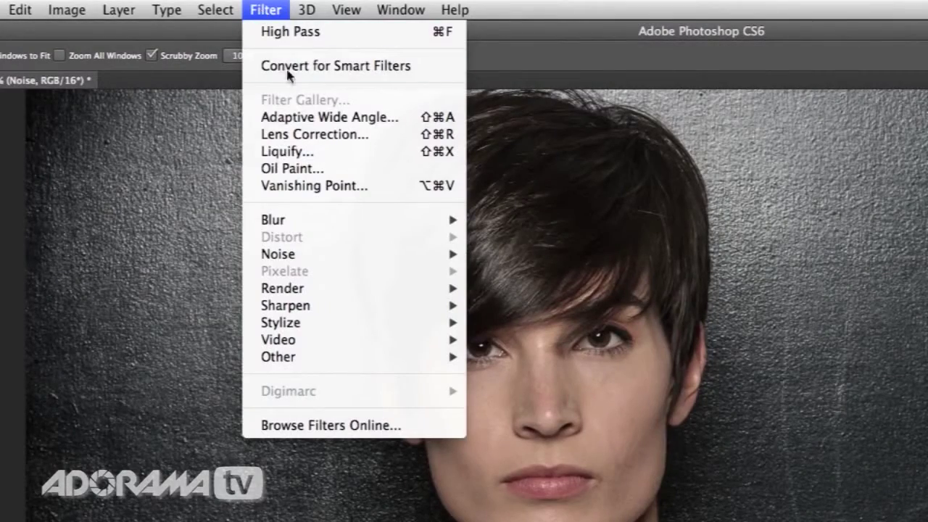
mouse_move(307, 254)
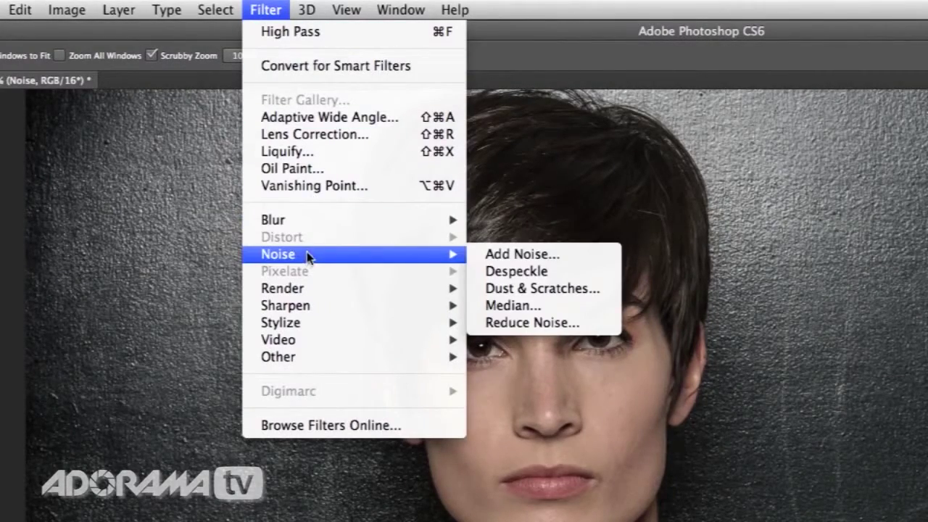
click(505, 254)
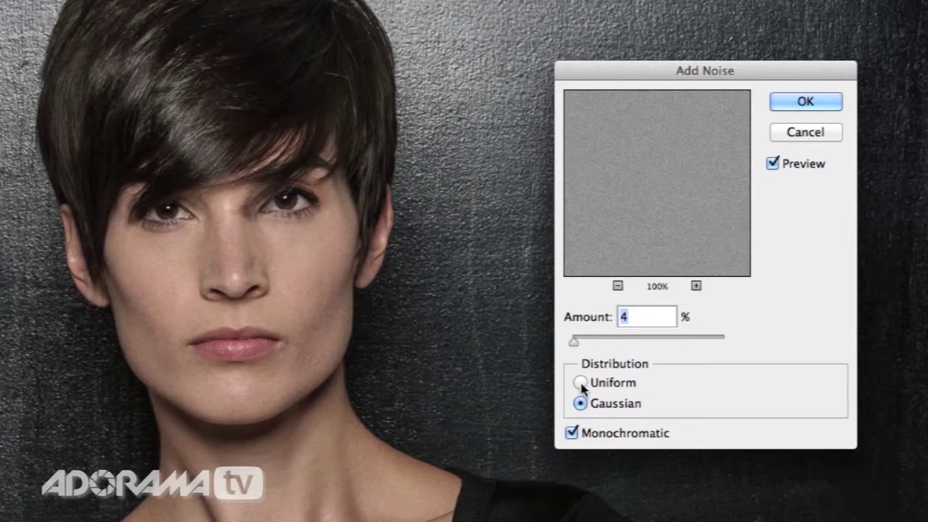
drag(575, 345, 580, 347)
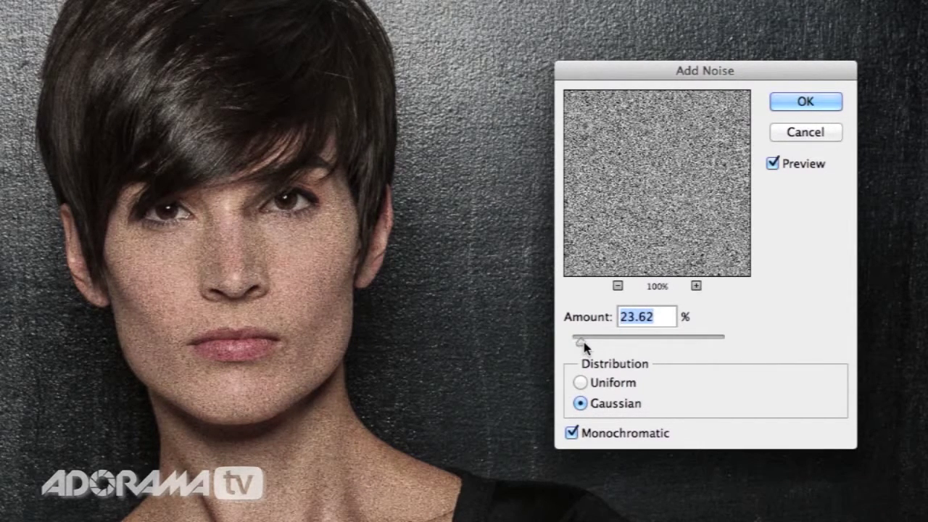
text(4)
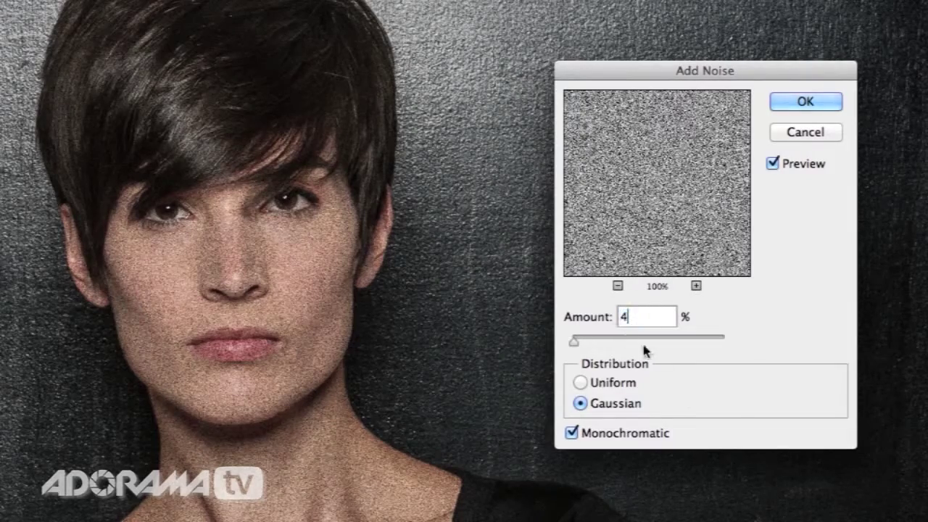
click(801, 101)
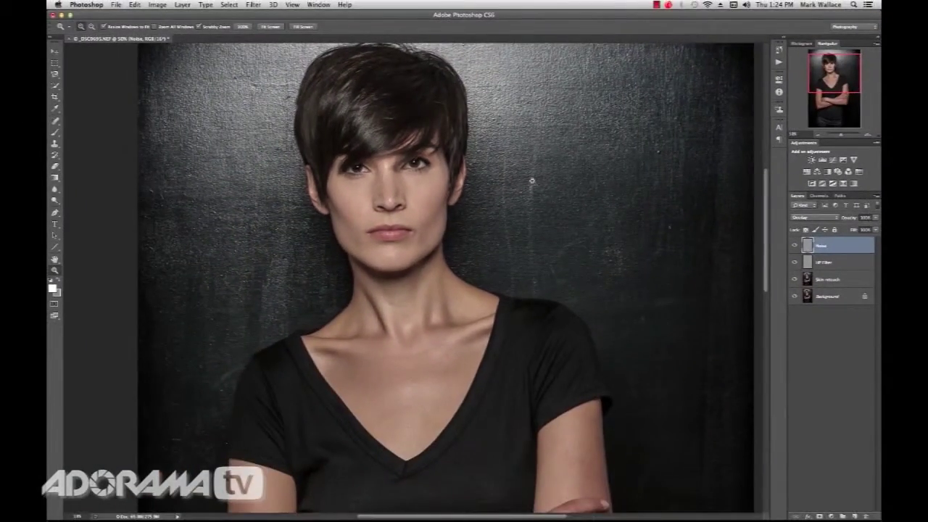
- View the face at 100%, compare the Noise layer on and off, then add a layer mask
double_click(55, 270)
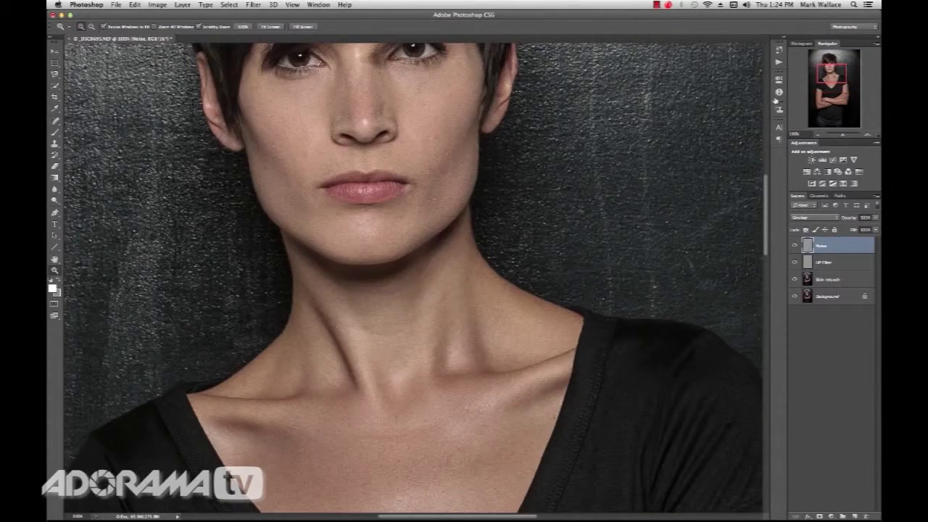
drag(832, 75, 830, 72)
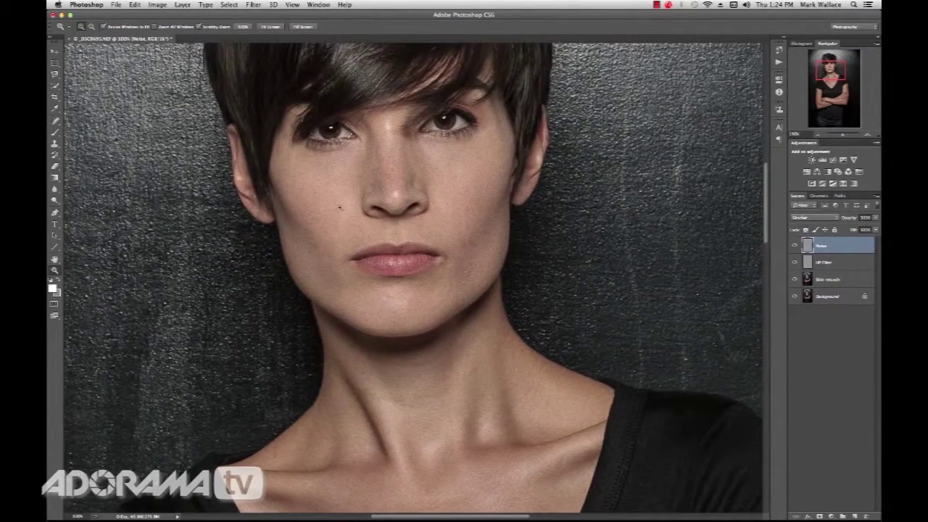
click(794, 247)
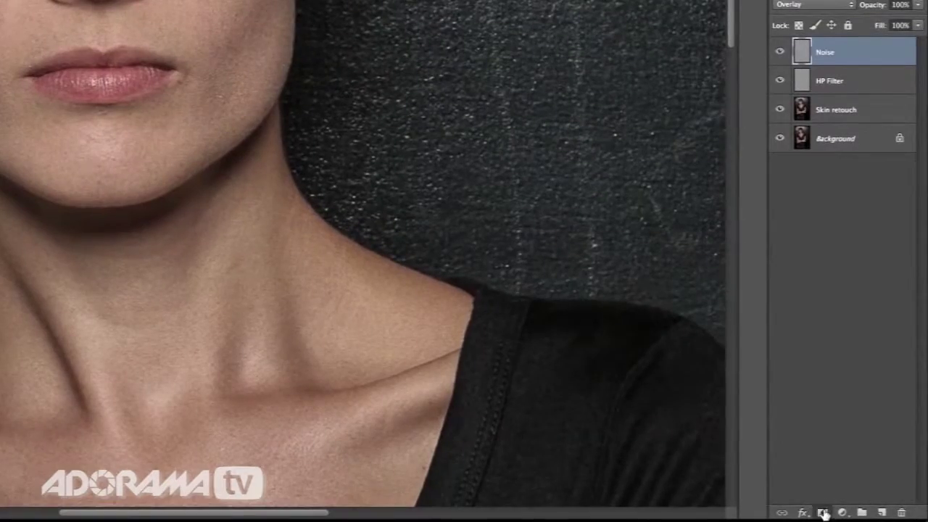
click(819, 516)
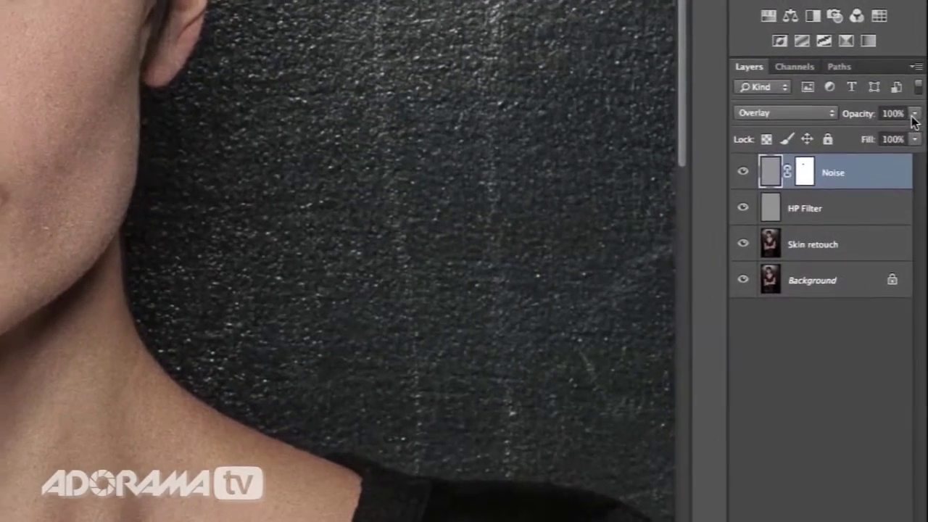
- Lower the Noise layer's opacity to 67%
click(876, 218)
drag(874, 227, 872, 229)
drag(906, 135, 896, 135)
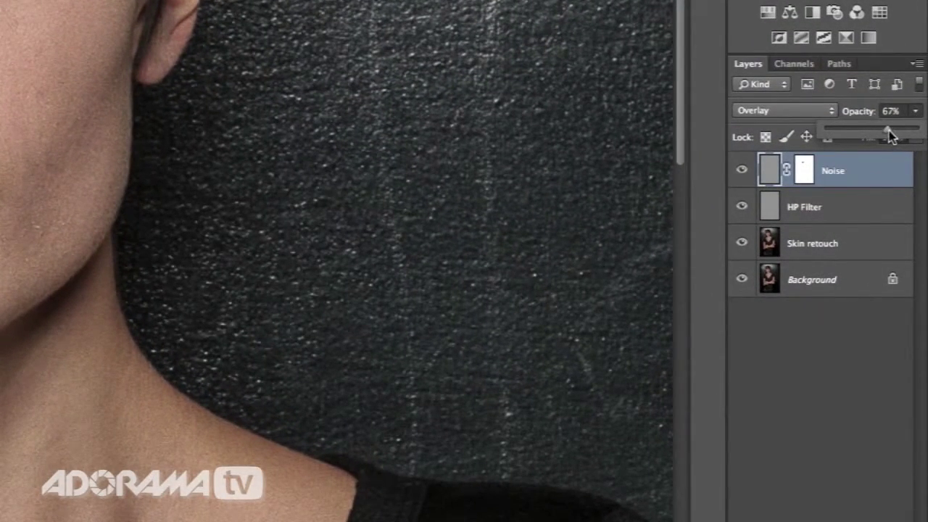
drag(889, 130, 885, 131)
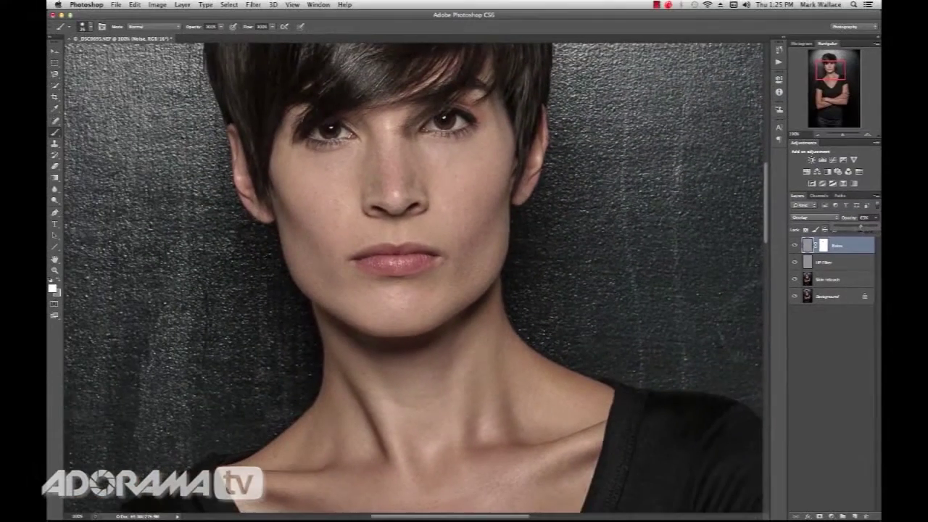
click(795, 280)
- Hide and reshow the Noise and HP Filter layers to compare against the original
click(799, 247)
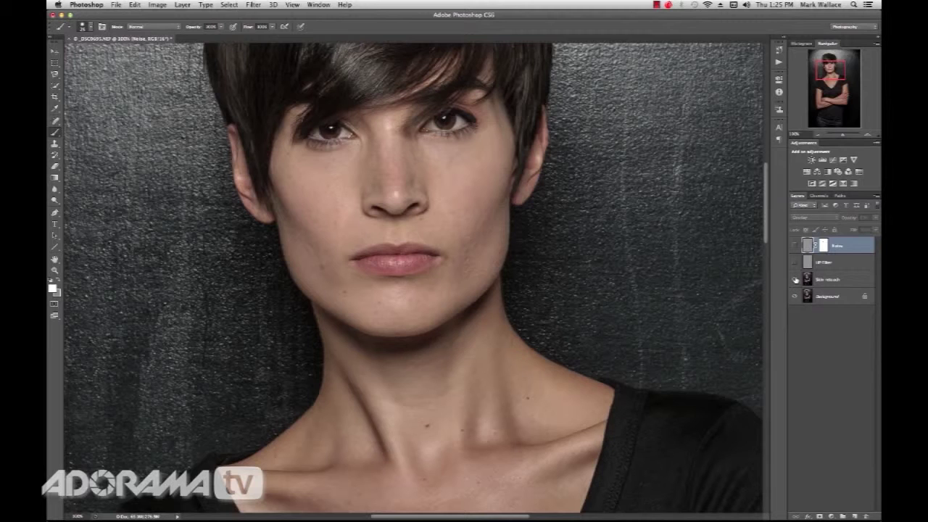
click(795, 262)
click(795, 246)
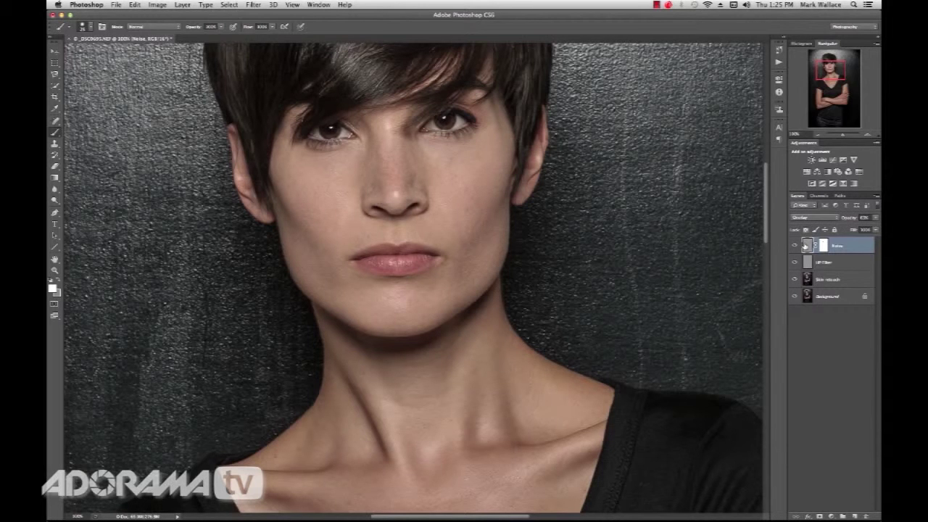